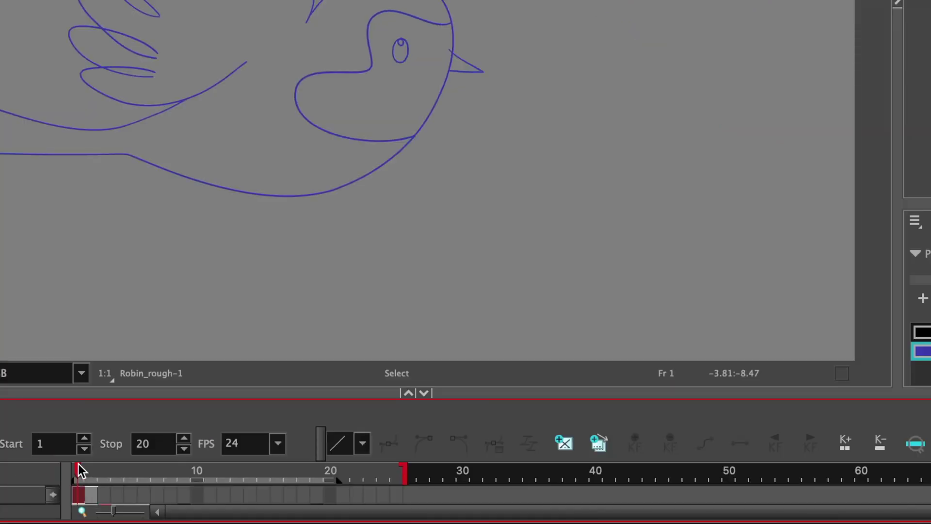
Compare frames 1 and 2, then create a new empty drawing on frame 3
mouse_move(78, 463)
left_mouse_down()
mouse_move(106, 466)
mouse_move(76, 464)
left_mouse_up()
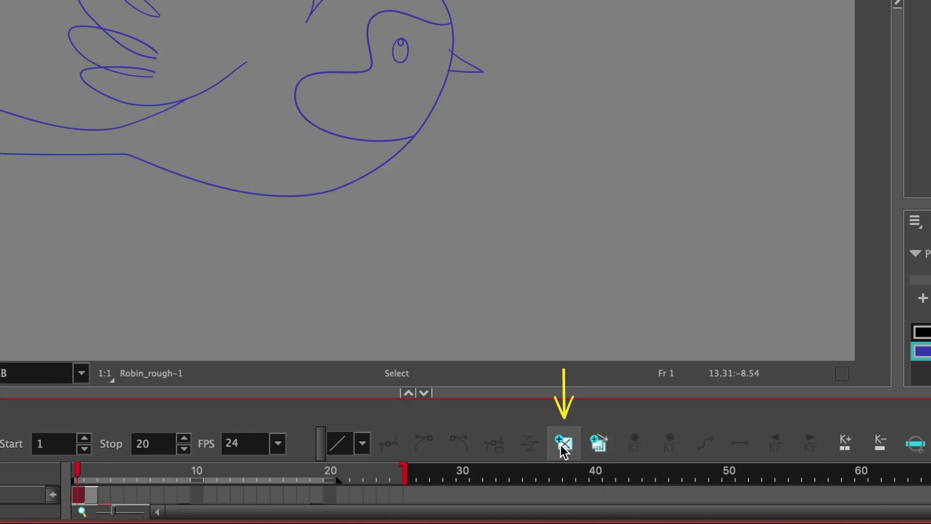
left_click(105, 496)
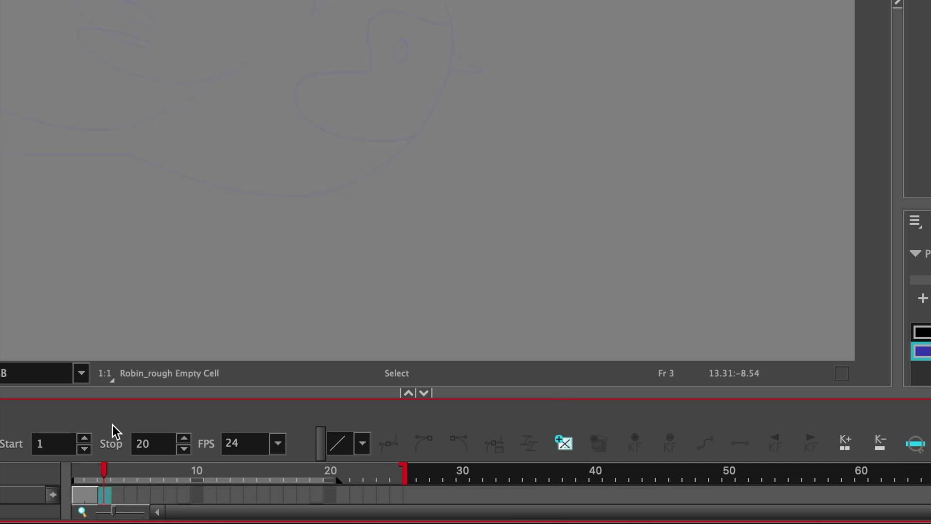
left_click(564, 443)
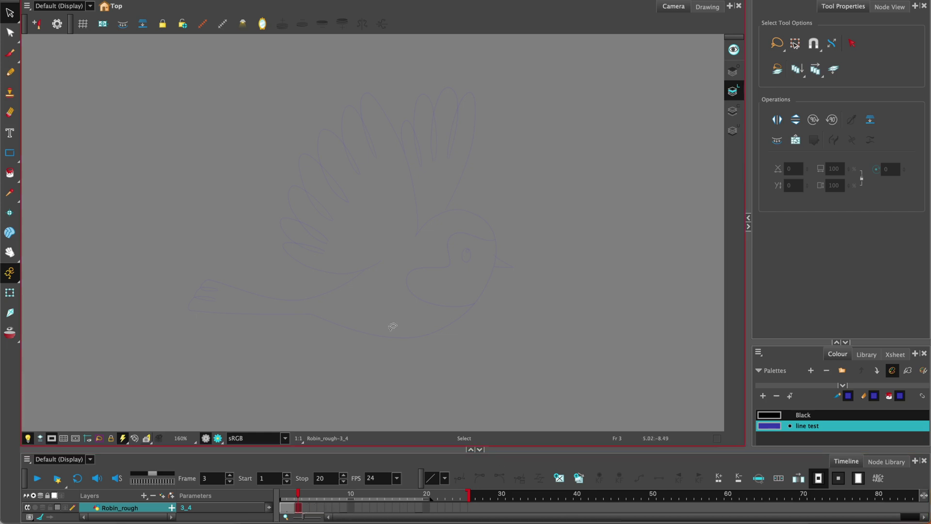
Turn on onion skin and lower its opacity so the previous robin appears faded red
left_click(11, 334)
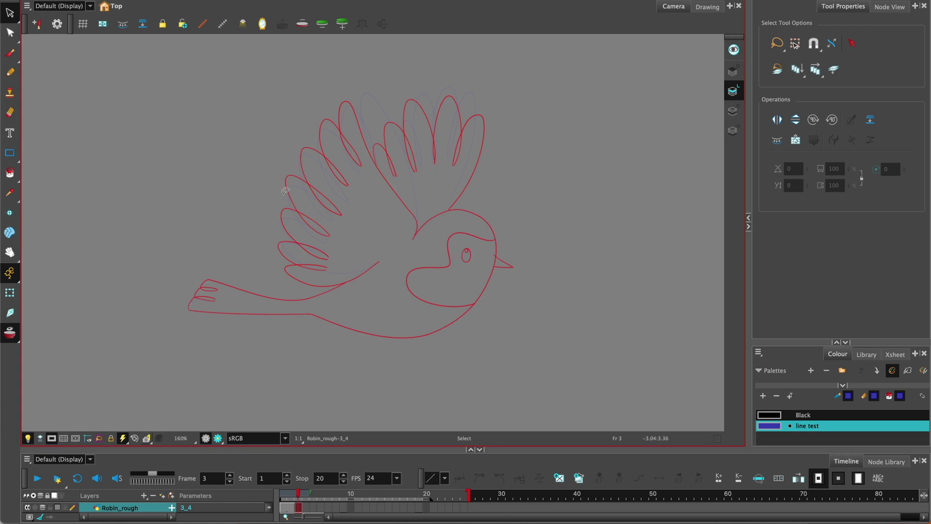
left_click(242, 23)
left_click_drag(499, 195, 494, 197)
Choose the regular brush and set the line test colour
left_click(10, 53)
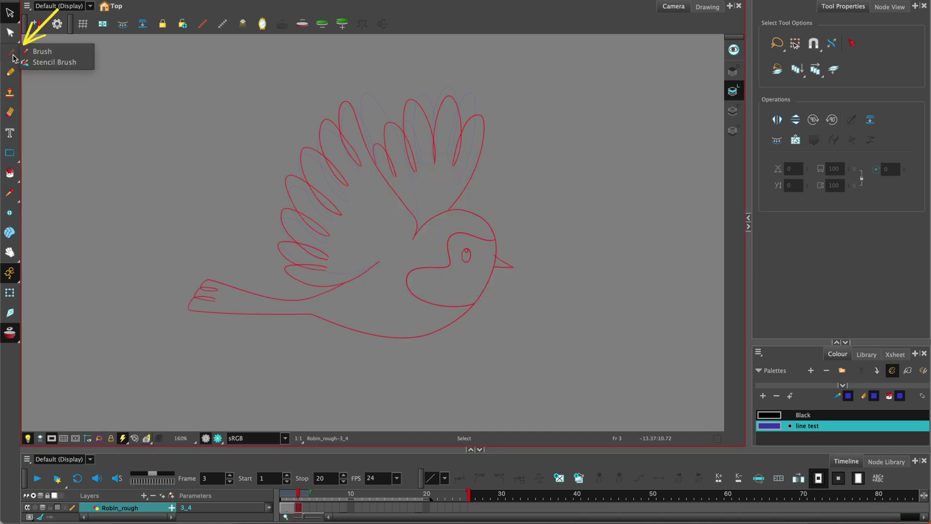
left_click(43, 52)
double_click(769, 426)
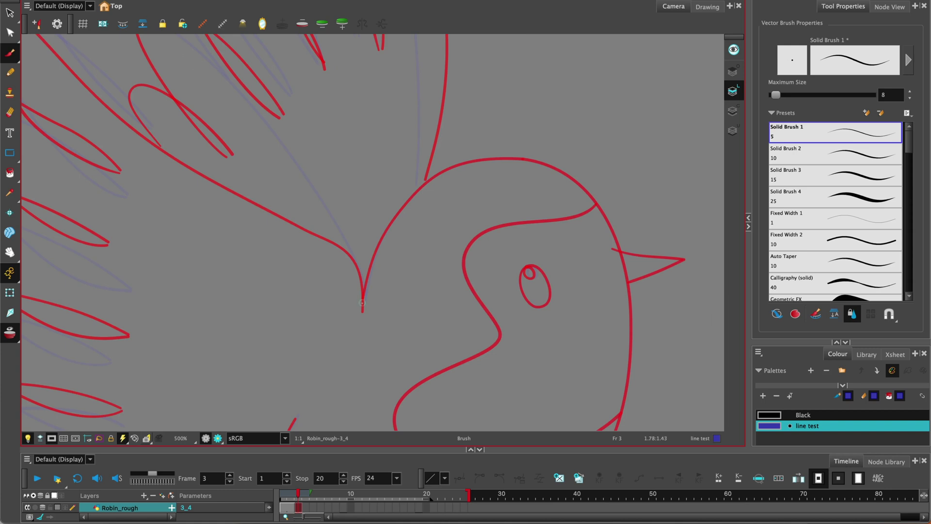
Trace the robin's neck and eye, inner circle included, in blue over the onion skin
left_click_drag(380, 218, 328, 291)
left_click_drag(437, 155, 468, 182)
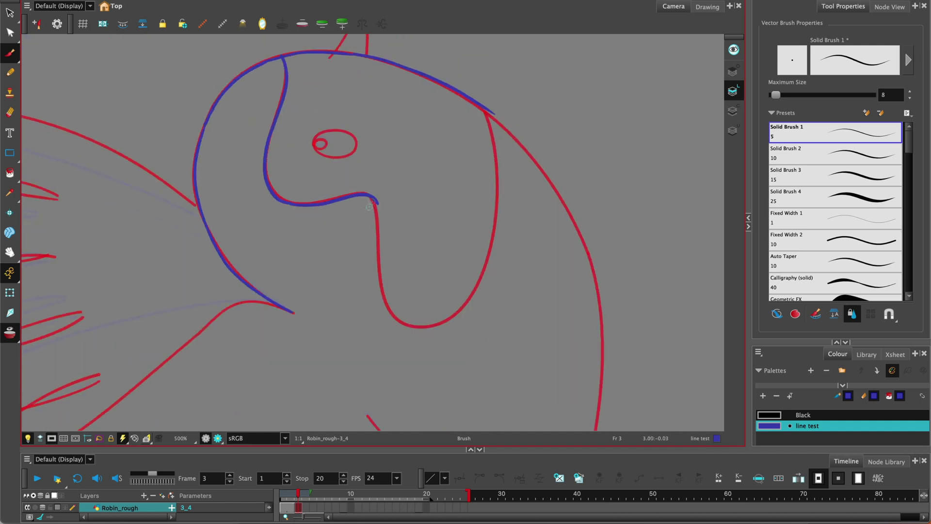
left_click_drag(373, 199, 399, 323)
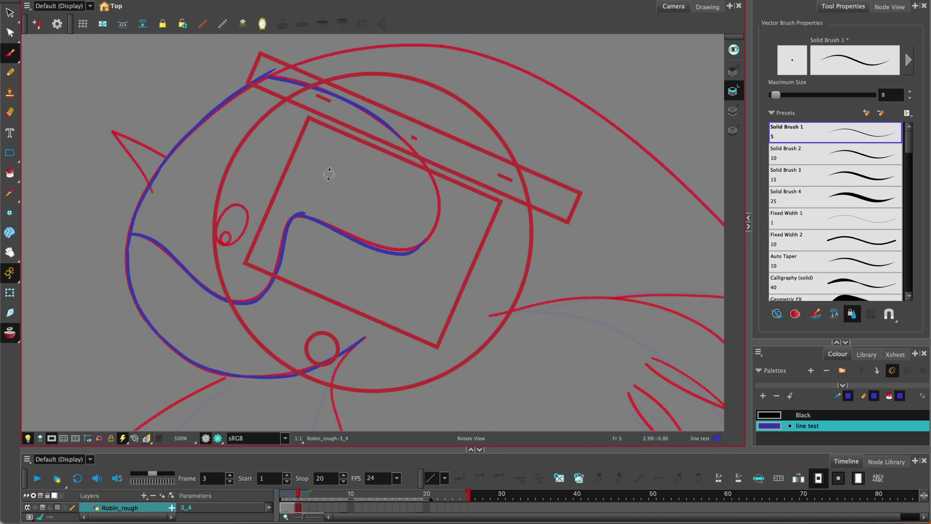
left_click_drag(402, 137, 432, 225)
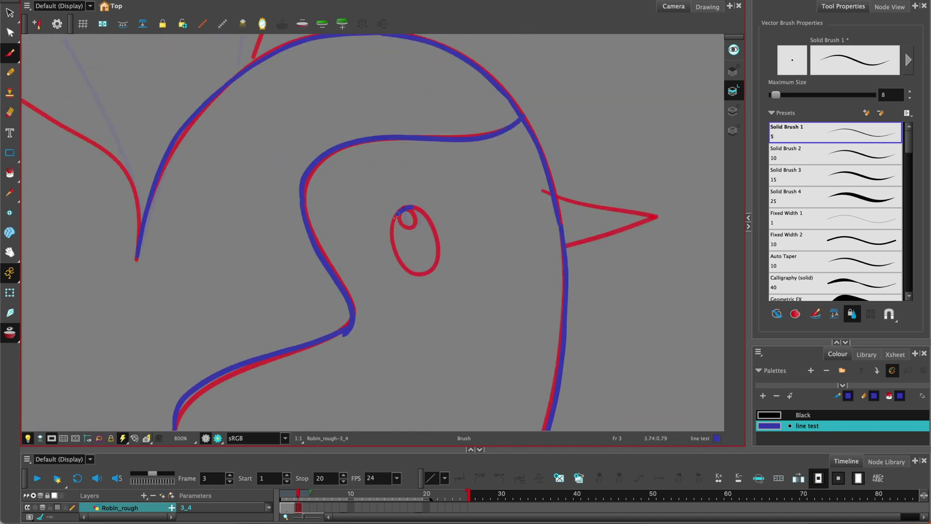
mouse_move(412, 208)
left_mouse_down()
mouse_move(435, 238)
mouse_move(424, 277)
left_mouse_up()
left_click_drag(408, 211, 410, 227)
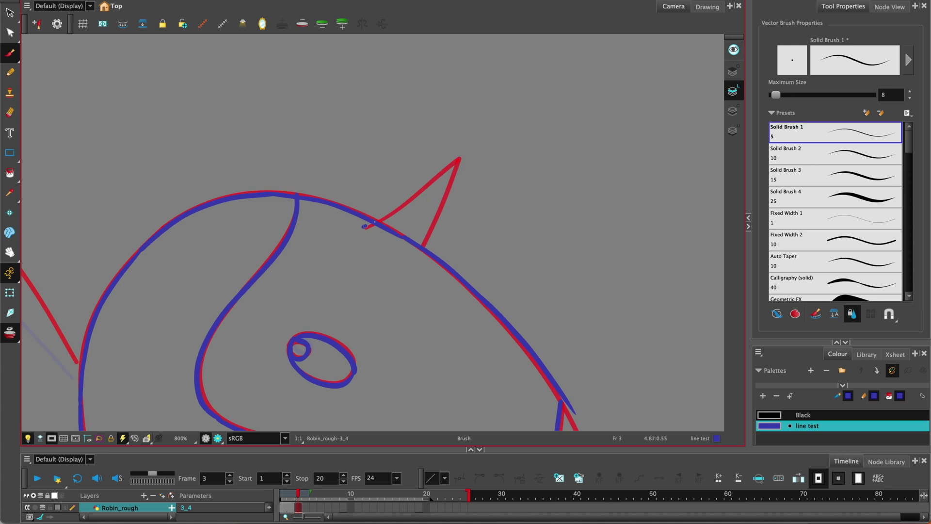
Trace the feather spikes, the wing's lower edge and the upper feather loops in blue
mouse_move(372, 221)
left_mouse_down()
mouse_move(470, 144)
mouse_move(439, 242)
left_mouse_up()
left_click_drag(428, 250, 262, 370)
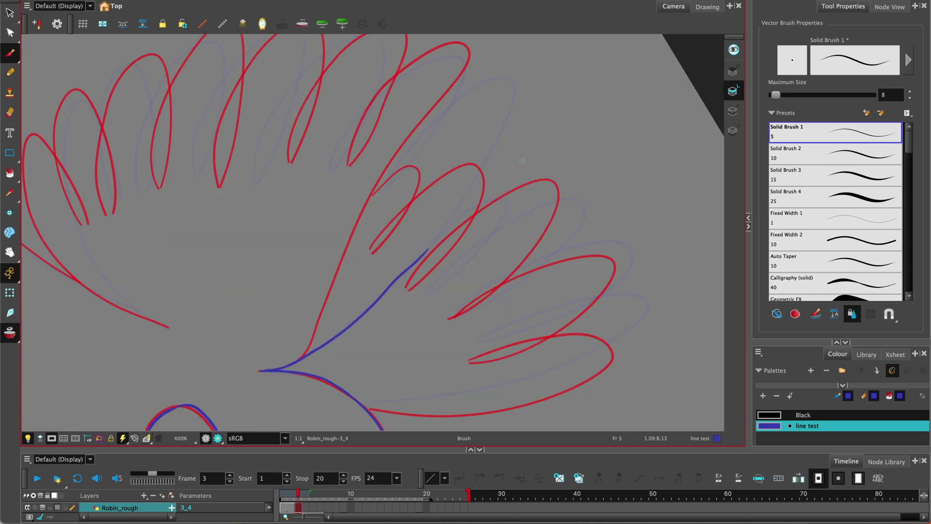
left_click_drag(396, 223, 518, 81)
left_click_drag(509, 134, 438, 236)
mouse_move(360, 171)
left_mouse_down()
mouse_move(318, 273)
mouse_move(377, 277)
left_mouse_up()
left_click_drag(362, 163, 289, 328)
left_click_drag(363, 218, 376, 276)
mouse_move(368, 144)
left_mouse_down()
mouse_move(299, 311)
mouse_move(363, 303)
left_mouse_up()
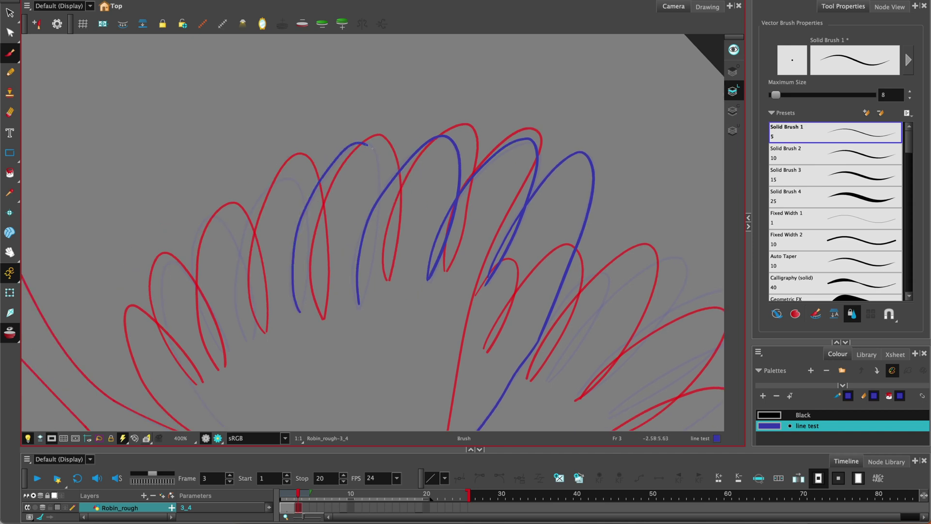
Trace the faint feather loops and the four lower wing feathers in blue
left_click_drag(244, 340, 308, 308)
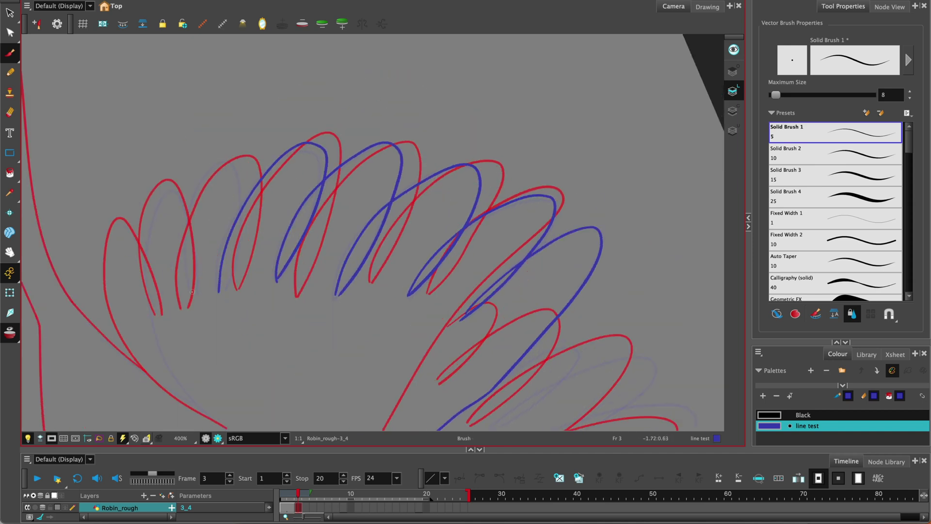
left_click_drag(187, 294, 226, 286)
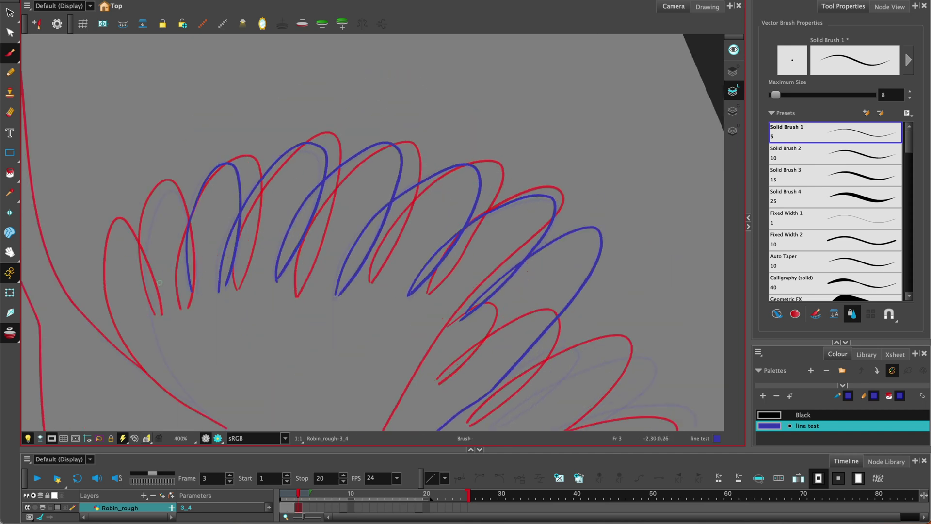
left_click_drag(160, 283, 155, 199)
left_click_drag(163, 216, 194, 272)
left_click_drag(145, 202, 140, 284)
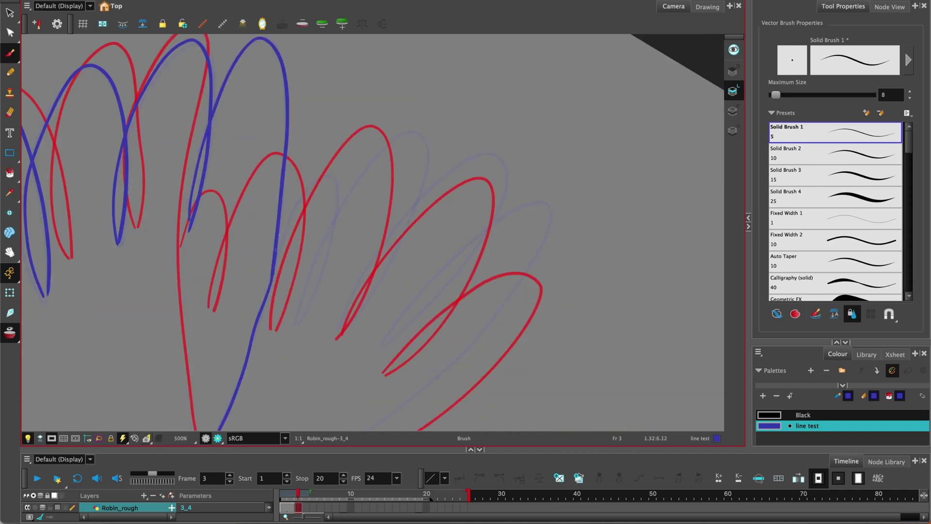
left_click_drag(335, 177, 298, 322)
left_click_drag(408, 133, 318, 238)
left_click_drag(422, 135, 363, 301)
mouse_move(385, 335)
left_mouse_down()
mouse_move(446, 109)
mouse_move(440, 322)
mouse_move(526, 306)
left_mouse_up()
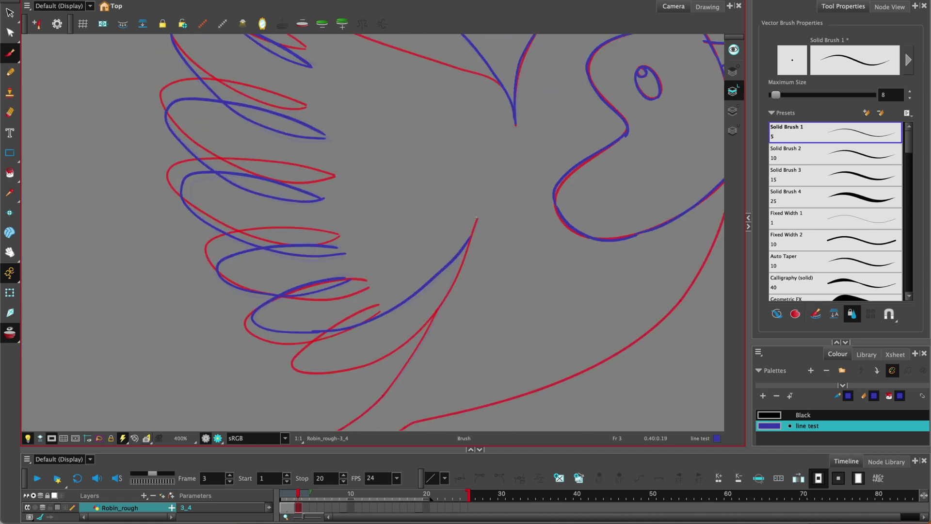
Trace the belly, head curve, body edge, tail and both foot claws in blue
left_click_drag(477, 218, 432, 335)
left_click_drag(623, 114, 572, 272)
left_click_drag(569, 165, 529, 310)
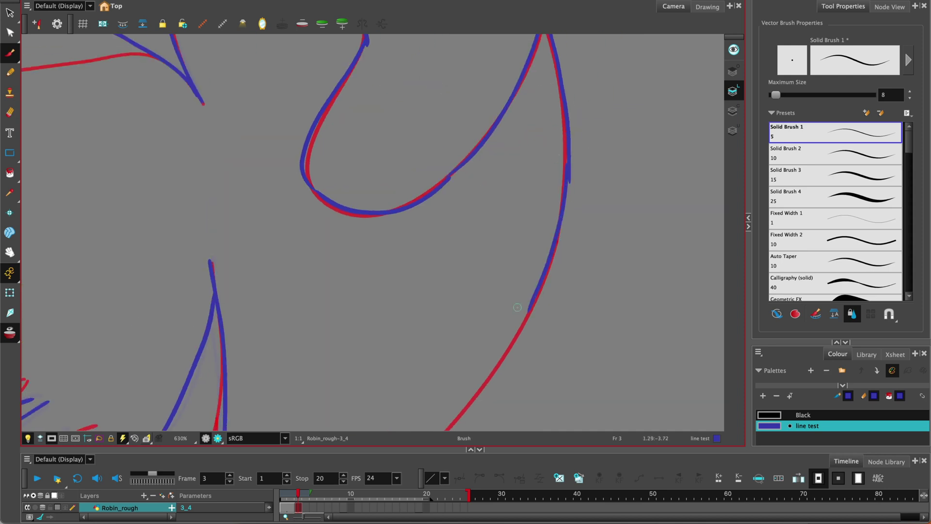
left_click_drag(550, 96, 441, 300)
left_click_drag(474, 160, 421, 266)
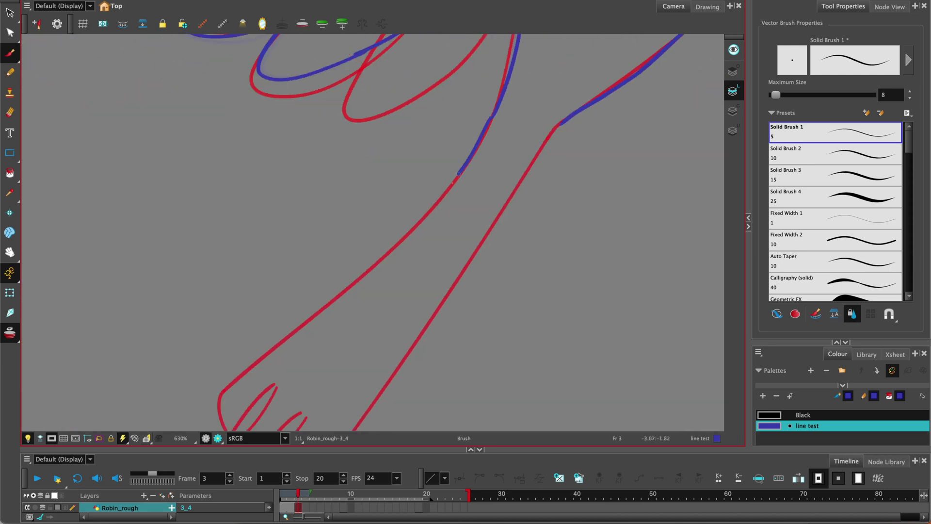
left_click_drag(374, 189, 412, 199)
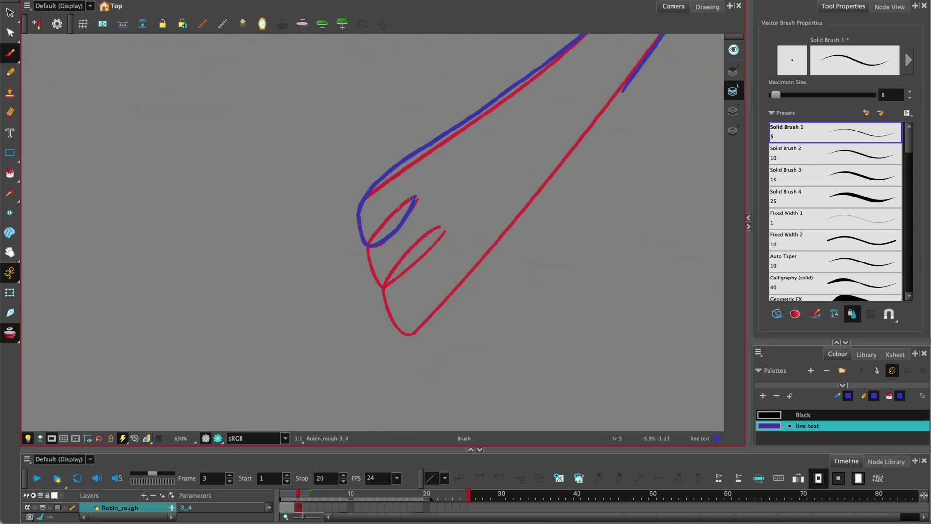
mouse_move(369, 246)
left_mouse_down()
mouse_move(386, 285)
mouse_move(623, 90)
left_mouse_up()
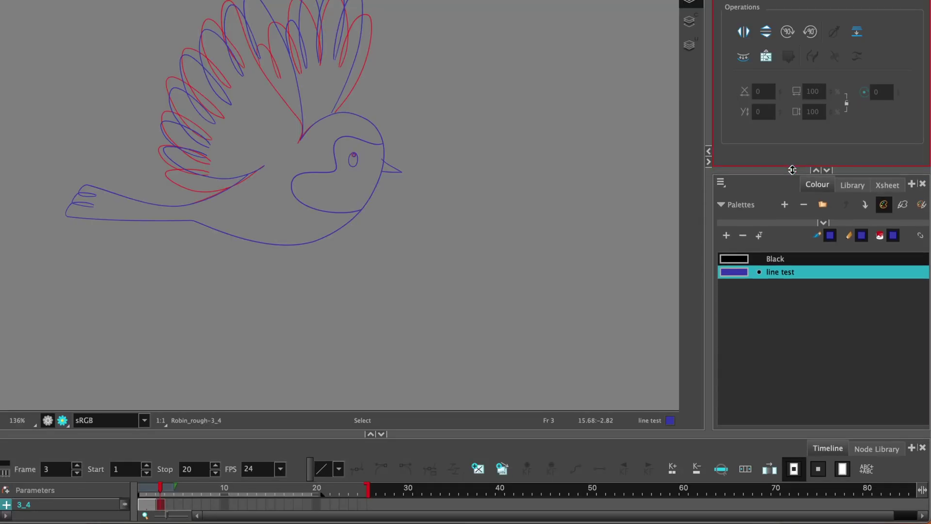
In the Xsheet, hold drawing 3 through frame 4 and advance to empty frame 5
left_click(884, 186)
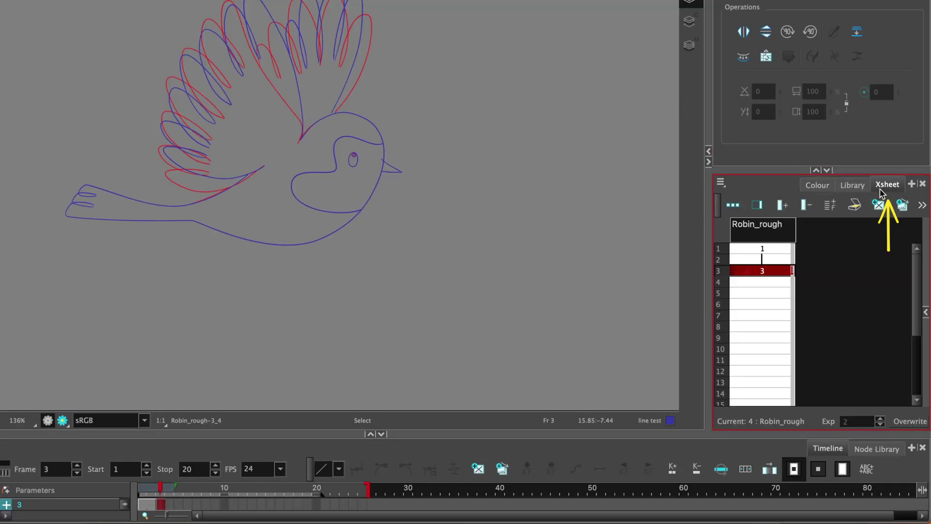
left_click(913, 185)
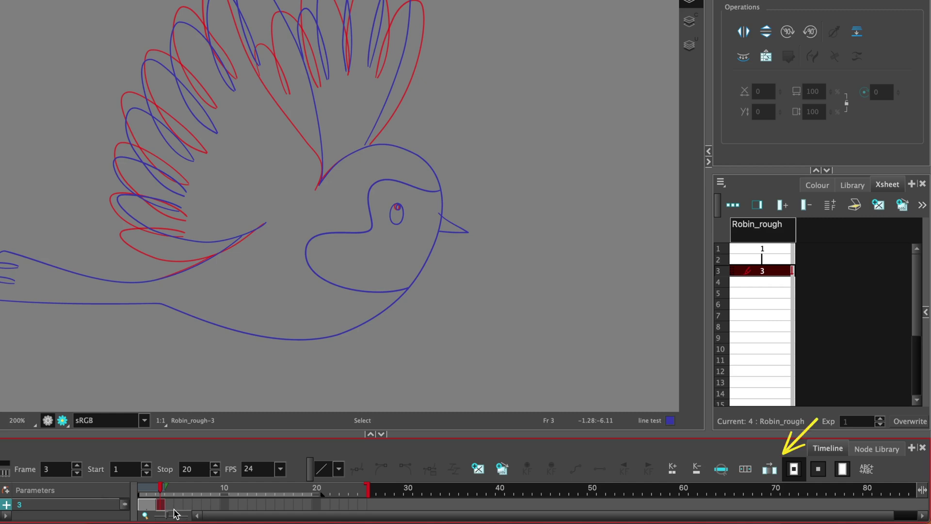
left_click(770, 473)
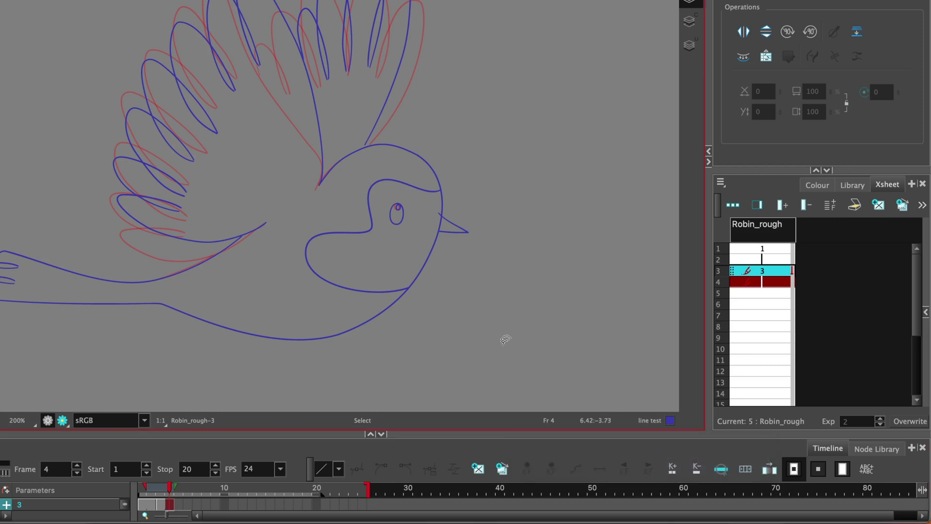
key("F5")
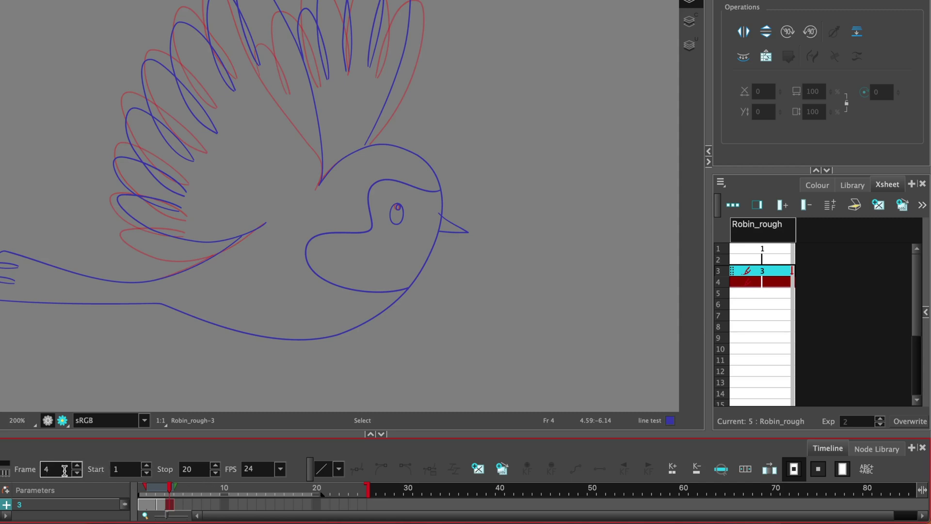
key("period")
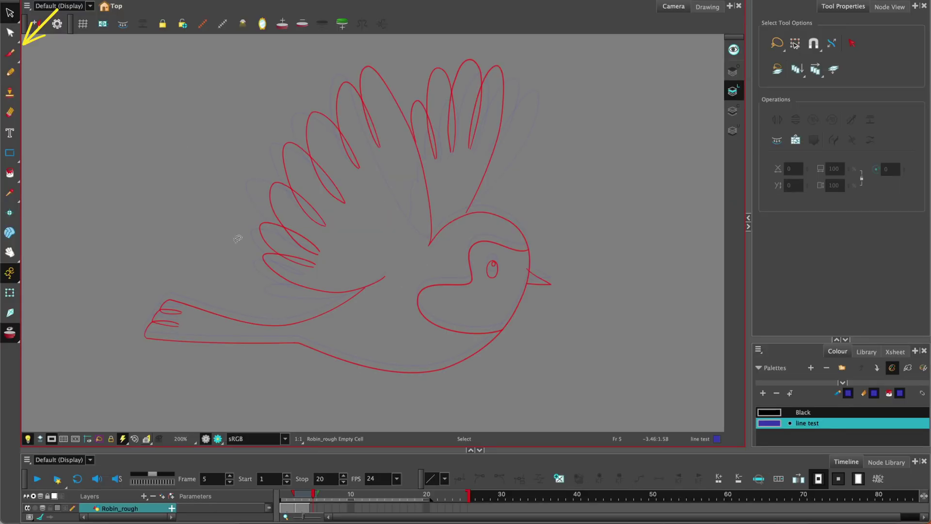
Trace the robin's head outline in blue on frame 5
left_click(10, 52)
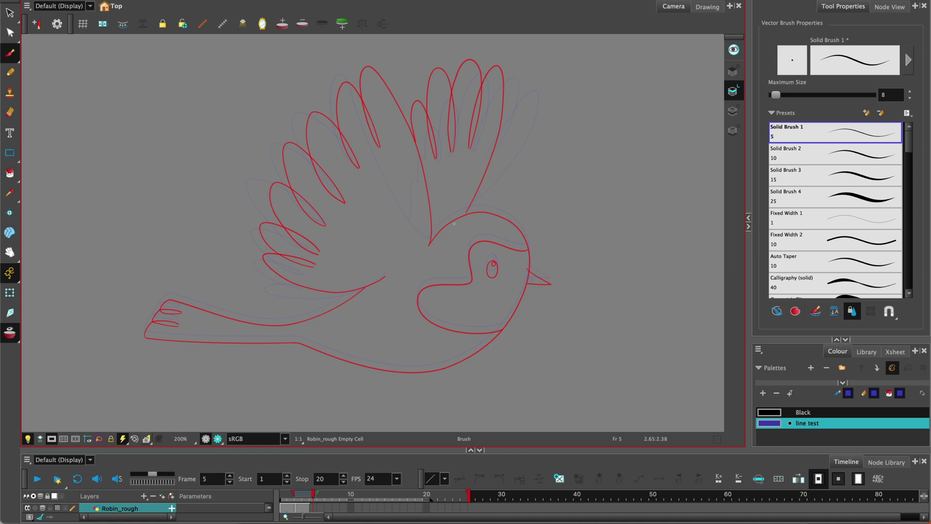
scroll(449, 223, "up", 3)
left_click_drag(322, 260, 391, 225)
key("v")
key("v")
key("v")
mouse_move(385, 192)
left_mouse_down()
mouse_move(412, 249)
mouse_move(406, 327)
left_mouse_up()
left_click_drag(485, 228, 451, 152)
mouse_move(460, 273)
left_mouse_down()
mouse_move(461, 195)
mouse_move(455, 307)
mouse_move(486, 231)
left_mouse_up()
mouse_move(472, 263)
left_mouse_down()
mouse_move(478, 192)
mouse_move(443, 315)
mouse_move(483, 245)
left_mouse_up()
mouse_move(478, 242)
left_mouse_down()
mouse_move(464, 183)
mouse_move(463, 291)
mouse_move(454, 224)
mouse_move(419, 321)
left_mouse_up()
left_click_drag(442, 219, 460, 172)
mouse_move(453, 291)
left_mouse_down()
mouse_move(480, 233)
mouse_move(420, 334)
left_mouse_up()
mouse_move(423, 327)
left_mouse_down()
mouse_move(464, 214)
mouse_move(407, 326)
left_mouse_up()
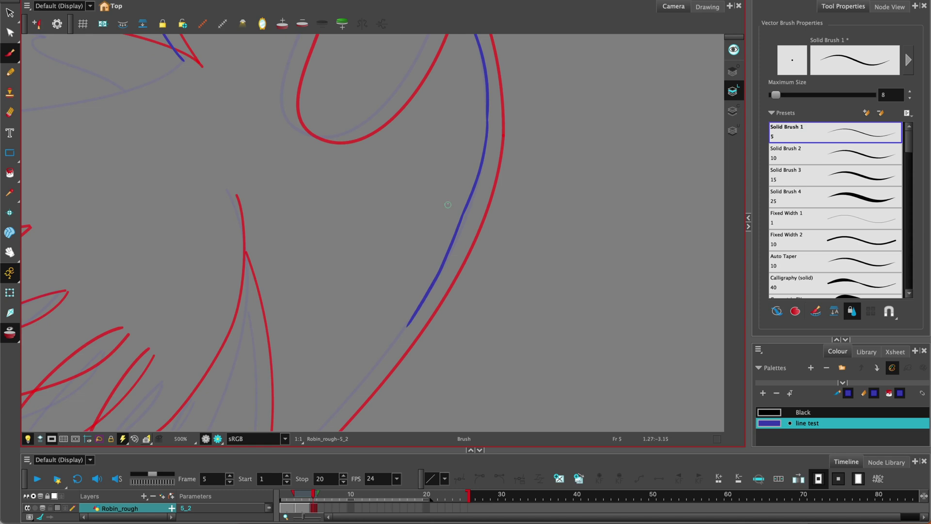
left_click_drag(461, 286, 474, 257)
Draw the long blue wing line and trace the first wing feathers
left_click_drag(430, 215, 453, 127)
key("1")
key("1")
key("1")
mouse_move(364, 103)
left_mouse_down()
mouse_move(344, 209)
mouse_move(349, 326)
left_mouse_up()
key("2")
key("2")
left_click_drag(465, 286, 478, 253)
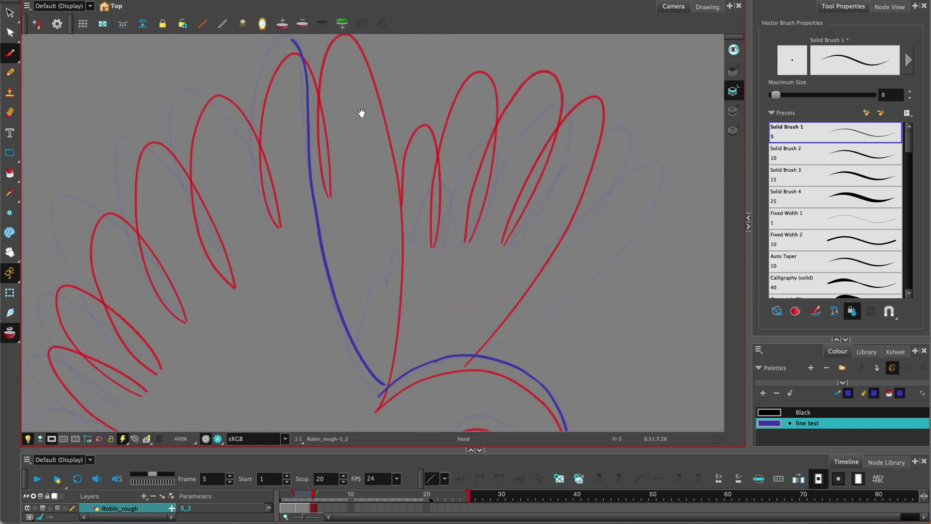
left_click_drag(362, 113, 404, 172)
mouse_move(336, 101)
left_mouse_down()
mouse_move(306, 121)
mouse_move(317, 280)
mouse_move(307, 210)
left_mouse_up()
left_click_drag(307, 210, 304, 298)
mouse_move(241, 276)
left_mouse_down()
mouse_move(346, 153)
mouse_move(302, 298)
left_mouse_up()
left_click_drag(289, 248, 299, 276)
Trace the remaining feathers and upper-right feather loops in blue
mouse_move(198, 348)
left_mouse_down()
mouse_move(187, 296)
mouse_move(260, 318)
mouse_move(242, 218)
left_mouse_up()
left_click_drag(188, 138, 312, 183)
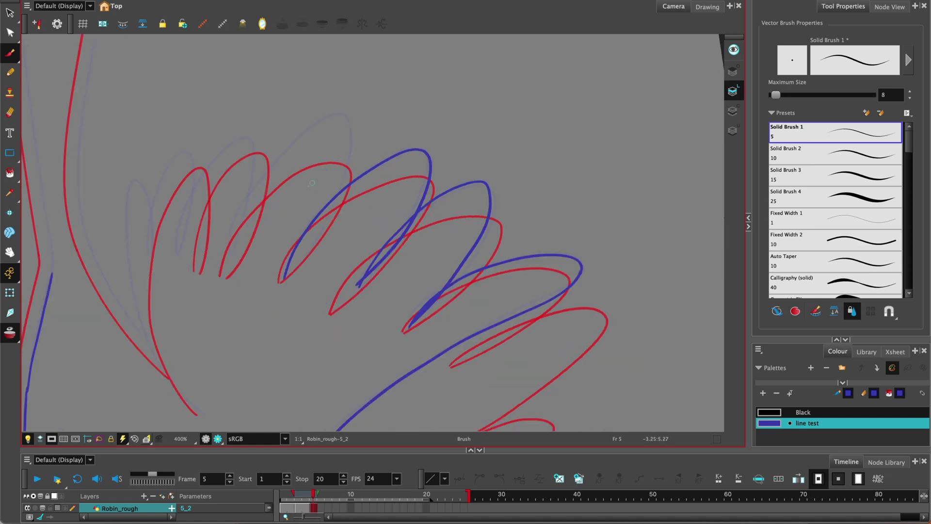
mouse_move(231, 247)
left_mouse_down()
mouse_move(324, 119)
mouse_move(287, 277)
mouse_move(374, 272)
left_mouse_up()
left_click_drag(309, 280, 362, 279)
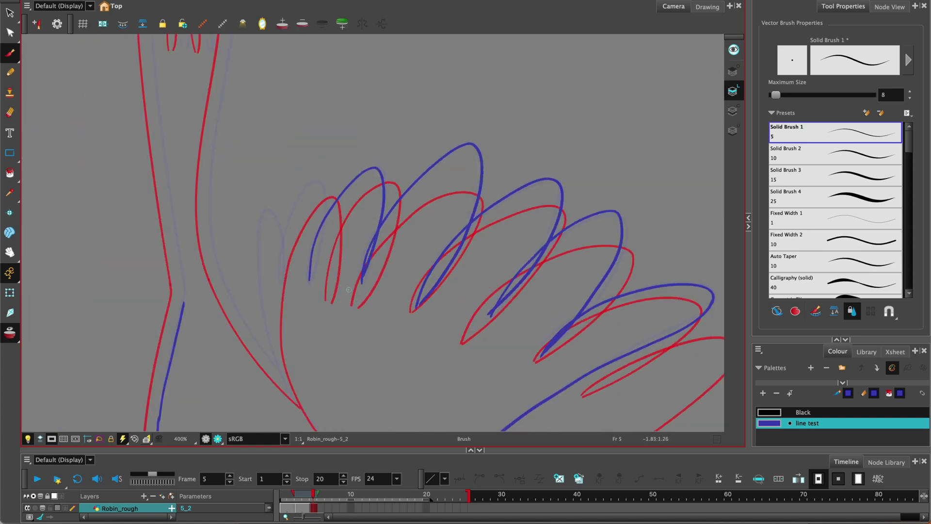
mouse_move(281, 277)
left_mouse_down()
mouse_move(315, 272)
mouse_move(287, 241)
mouse_move(232, 307)
left_mouse_up()
left_click_drag(460, 161, 279, 168)
left_click_drag(558, 145, 254, 336)
mouse_move(440, 330)
left_mouse_down()
mouse_move(554, 92)
mouse_move(490, 157)
mouse_move(473, 233)
left_mouse_up()
mouse_move(435, 224)
left_mouse_down()
mouse_move(488, 97)
mouse_move(478, 224)
left_mouse_up()
left_click_drag(392, 233, 445, 204)
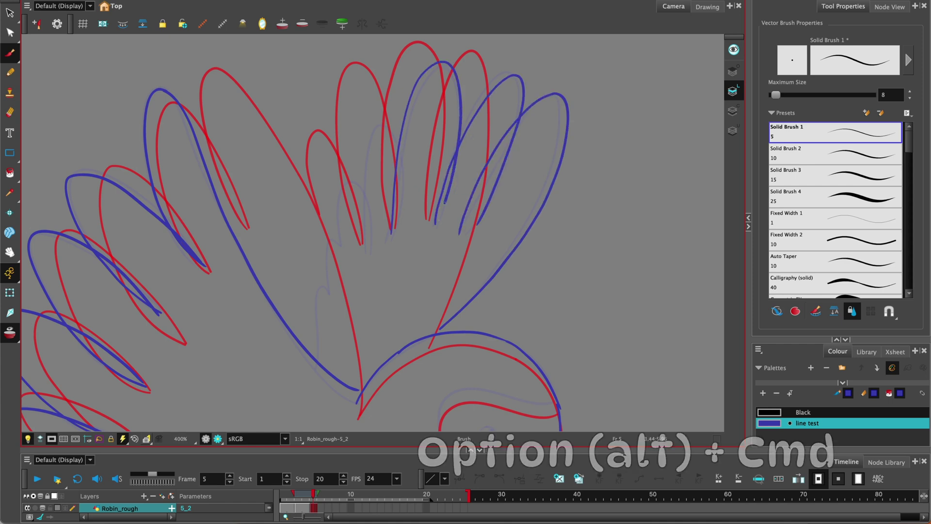
mouse_move(402, 129)
left_mouse_down()
mouse_move(369, 252)
mouse_move(339, 177)
left_mouse_up()
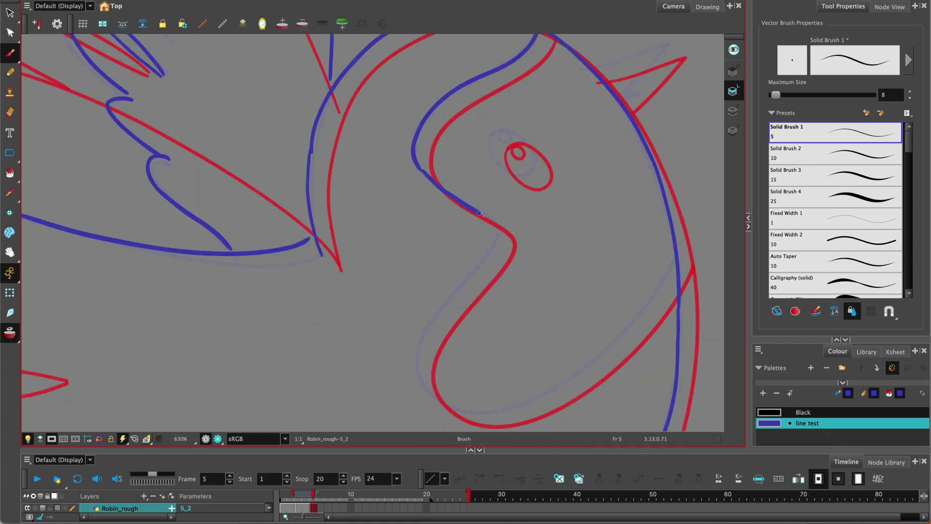
Trace the beak and head curve in blue to finish the drawing
left_click_drag(480, 214, 426, 349)
left_click_drag(578, 208, 539, 136)
mouse_move(639, 183)
left_mouse_down()
mouse_move(591, 262)
mouse_move(519, 312)
left_mouse_up()
left_click_drag(524, 271, 363, 385)
left_click_drag(310, 272, 377, 221)
left_click_drag(356, 219, 345, 270)
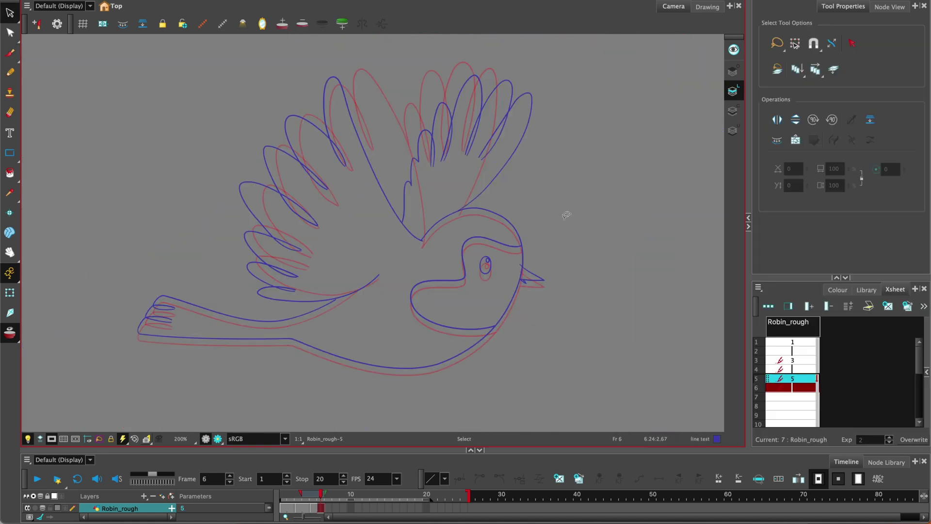
Paste a copy of the previous robin drawing into empty frame 7 and deselect it
key("F5")
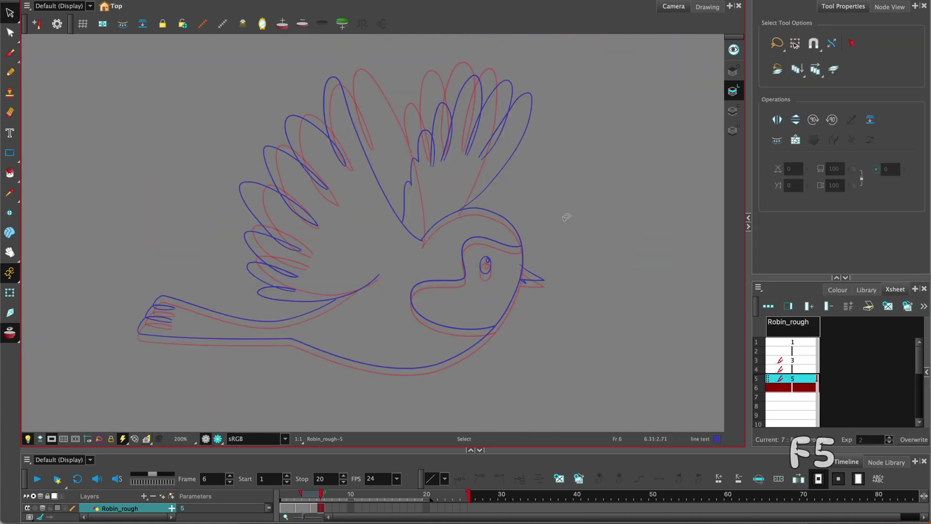
left_click(328, 509)
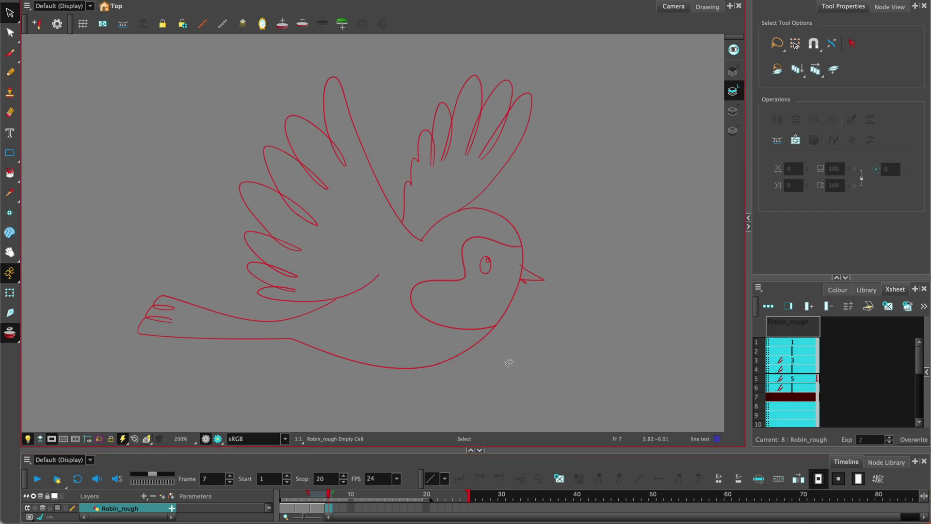
key("ctrl+v")
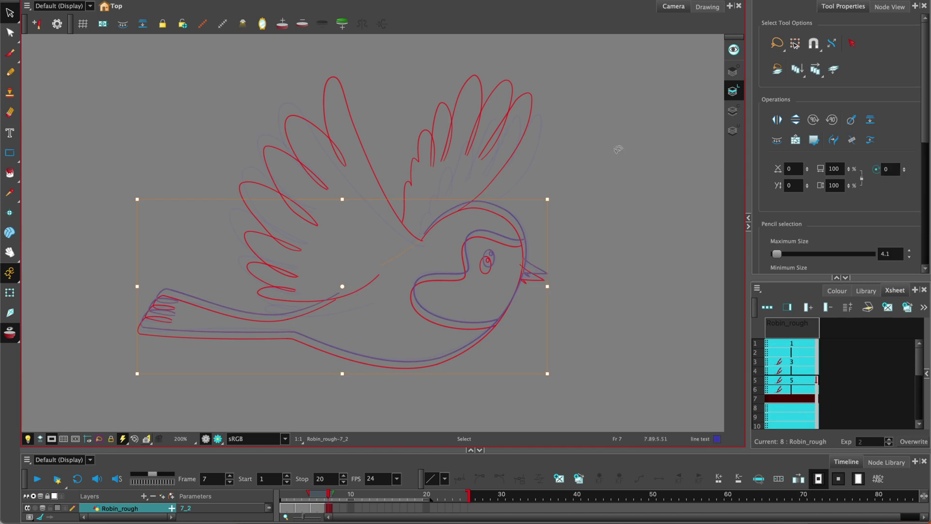
left_click(618, 150)
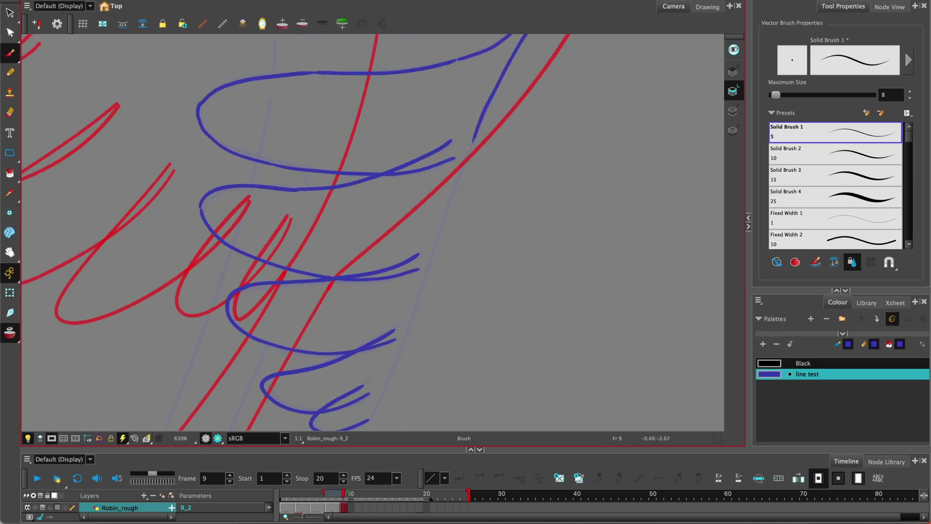
Extend the blue lower feather outline downward on frame 9
left_click_drag(474, 141, 436, 239)
left_click_drag(437, 193, 458, 106)
left_click_drag(457, 155, 397, 322)
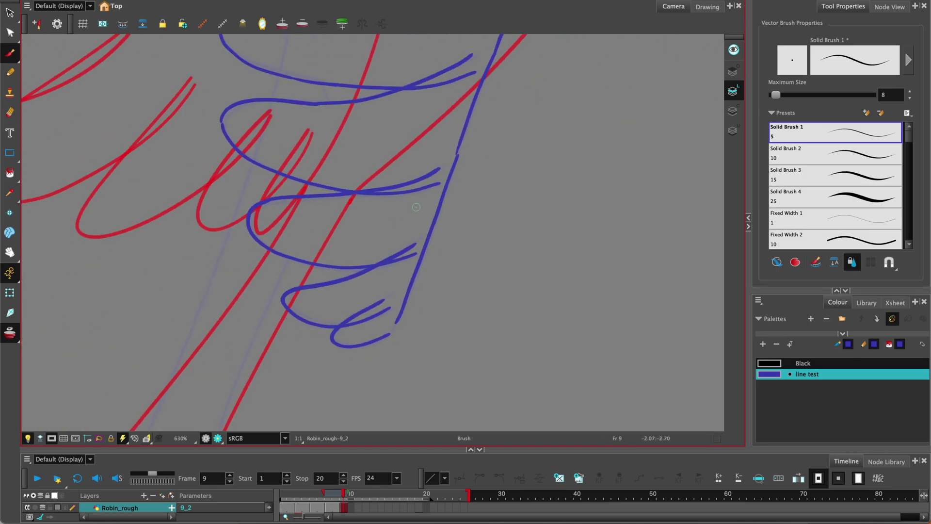
key("1")
key("1")
key("1")
key("1")
key("v")
key("v")
left_click_drag(580, 163, 338, 229)
key("2")
key("2")
key("2")
left_click_drag(525, 224, 471, 167)
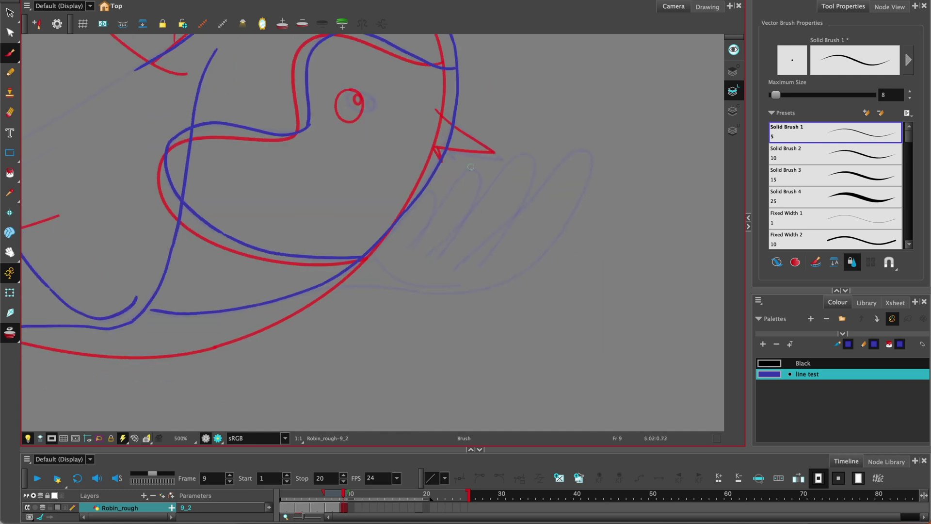
Draw the lowered wing feathers in blue beside the beak and right of the head
scroll(470, 166, "up", 2)
mouse_move(406, 228)
left_mouse_down()
mouse_move(457, 173)
mouse_move(438, 257)
mouse_move(520, 137)
mouse_move(473, 272)
mouse_move(538, 174)
mouse_move(592, 208)
mouse_move(541, 292)
left_mouse_up()
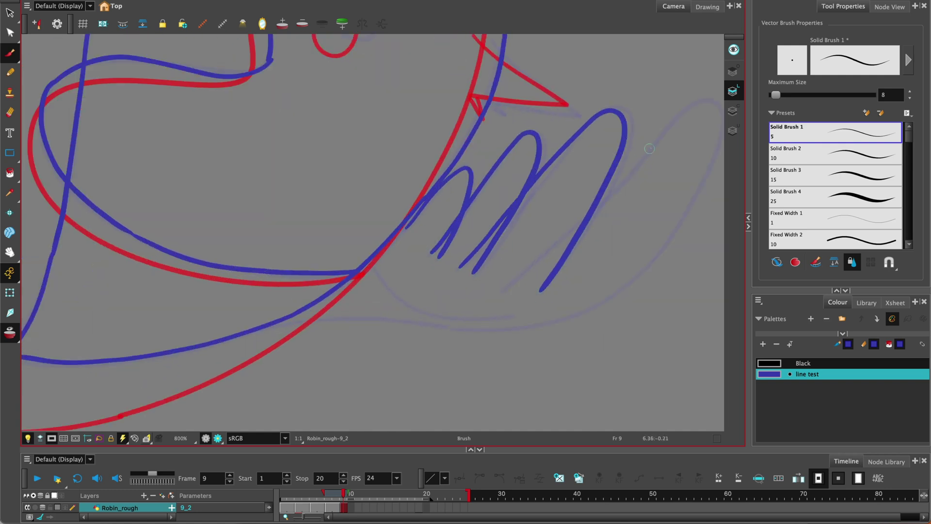
left_click_drag(650, 148, 558, 152)
mouse_move(417, 289)
left_mouse_down()
mouse_move(594, 121)
mouse_move(586, 224)
left_mouse_up()
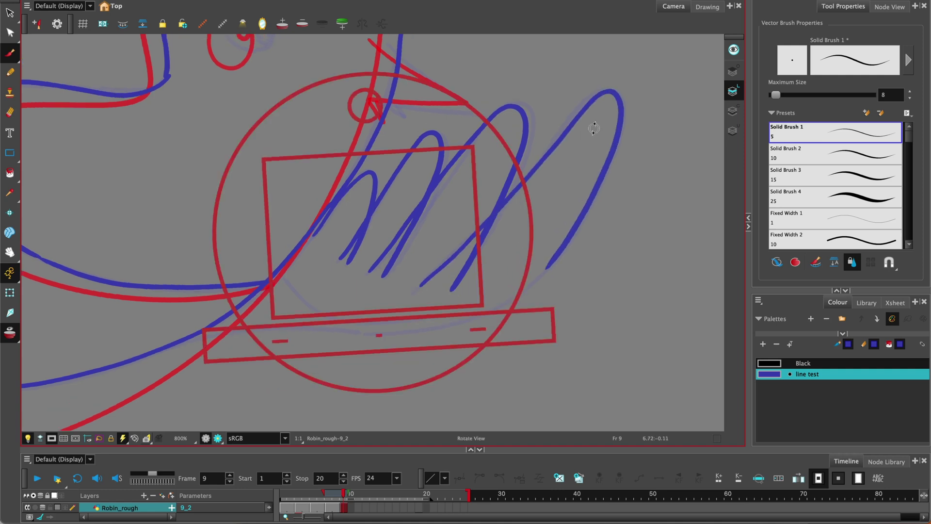
left_click_drag(594, 128, 490, 97)
left_click_drag(477, 184, 510, 108)
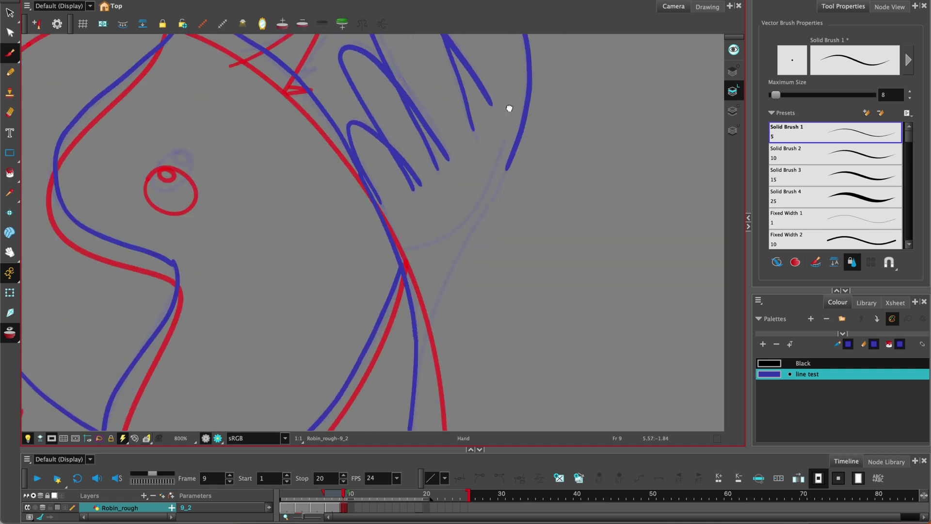
left_click_drag(513, 157, 420, 348)
mouse_move(404, 238)
left_mouse_down()
mouse_move(437, 228)
mouse_move(514, 118)
left_mouse_up()
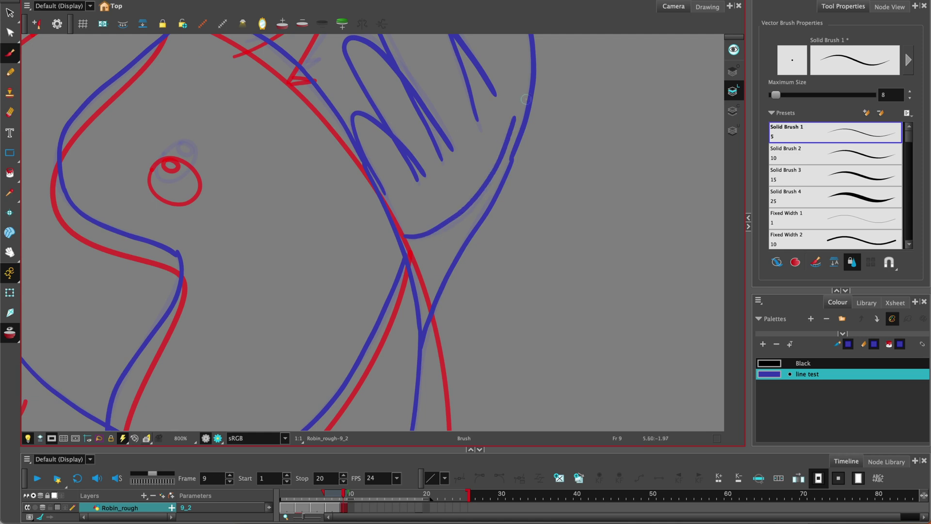
Reset the view rotation, zoom out to the whole robin and switch to the Select tool
key("shift+x")
key("1")
key("1")
key("1")
key("1")
left_click_drag(436, 115, 566, 152)
key("alt+s")
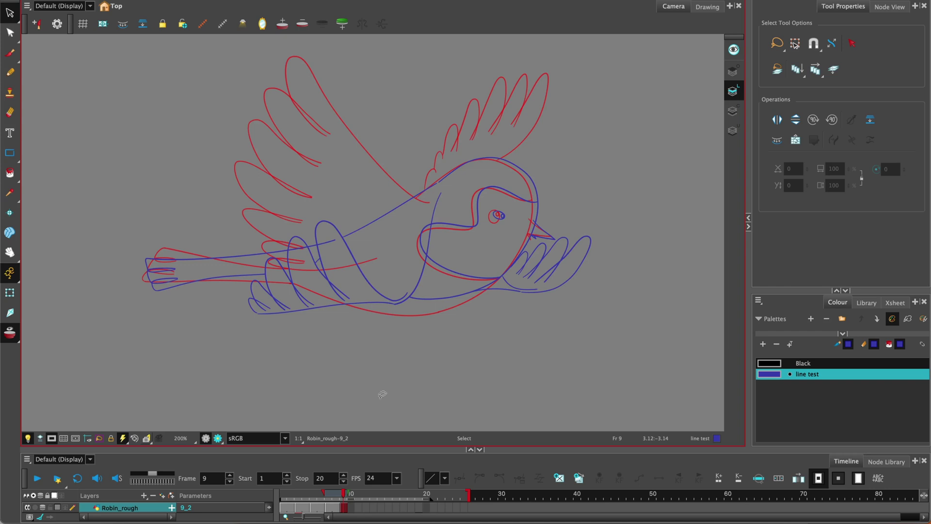
Review the drawings from frame 2 to frame 9, then add an empty drawing on frame 11
left_click(291, 495)
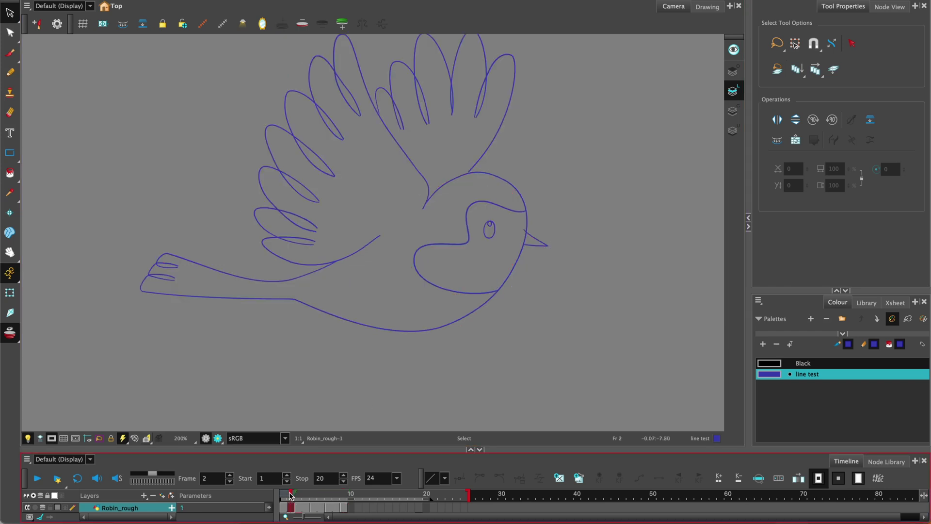
key("period")
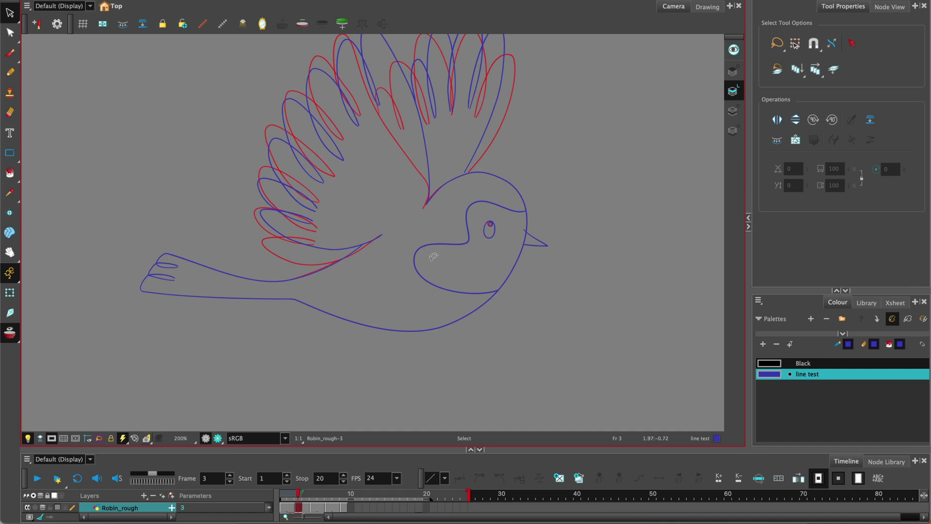
key("period")
key("period")
key("period")
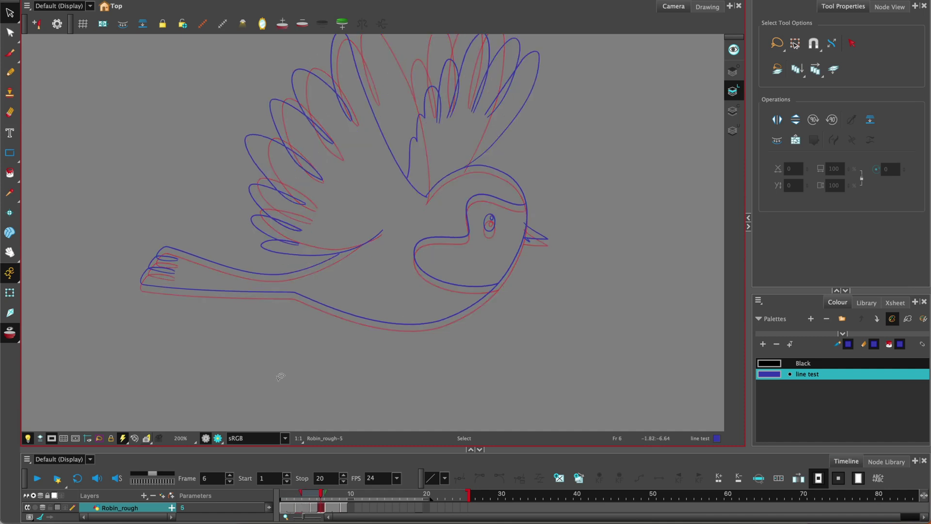
key("period")
key("period")
key("period")
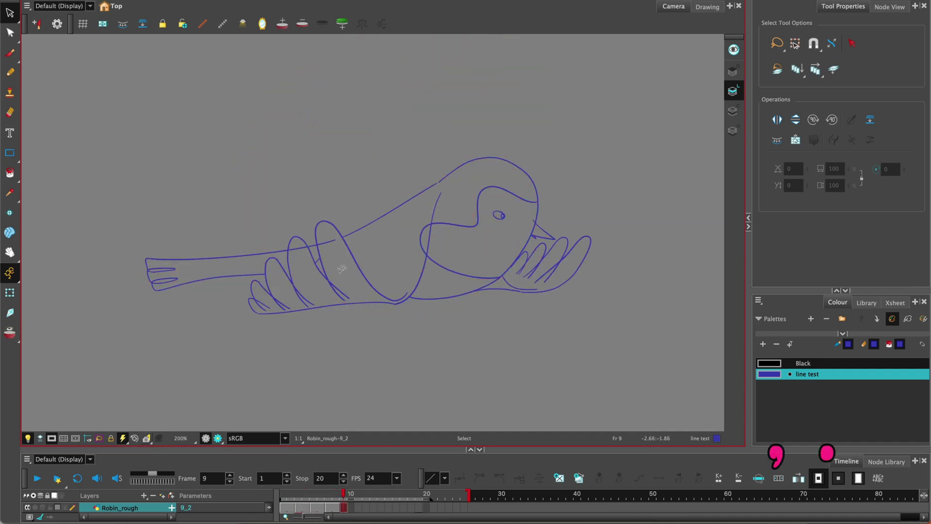
mouse_move(342, 493)
left_mouse_down()
mouse_move(345, 478)
mouse_move(308, 478)
mouse_move(345, 478)
mouse_move(320, 478)
mouse_move(336, 479)
left_mouse_up()
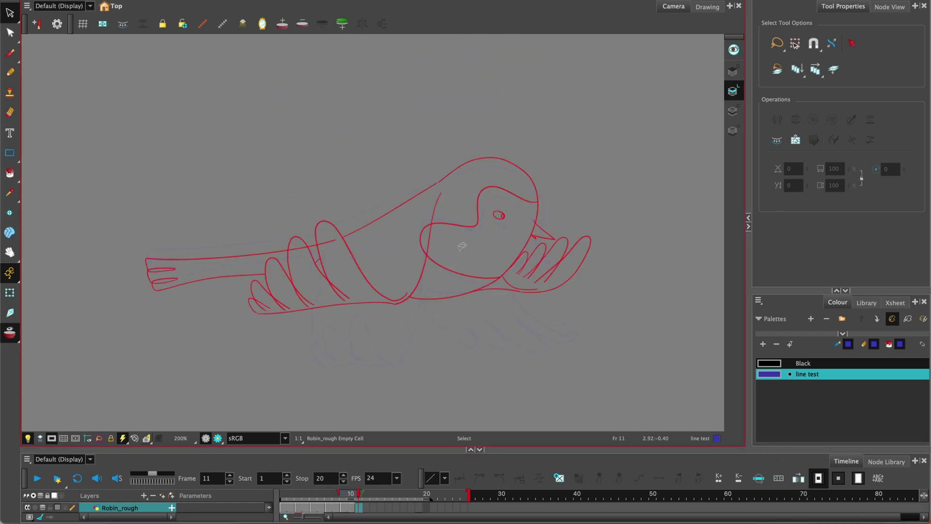
left_click(560, 479)
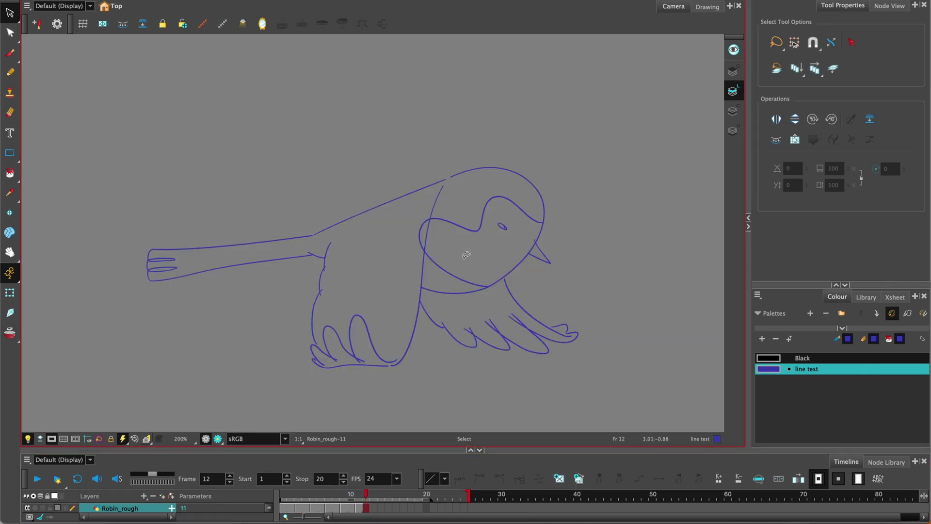
Turn on onion skin showing several previous drawings and review the downstroke
key("period")
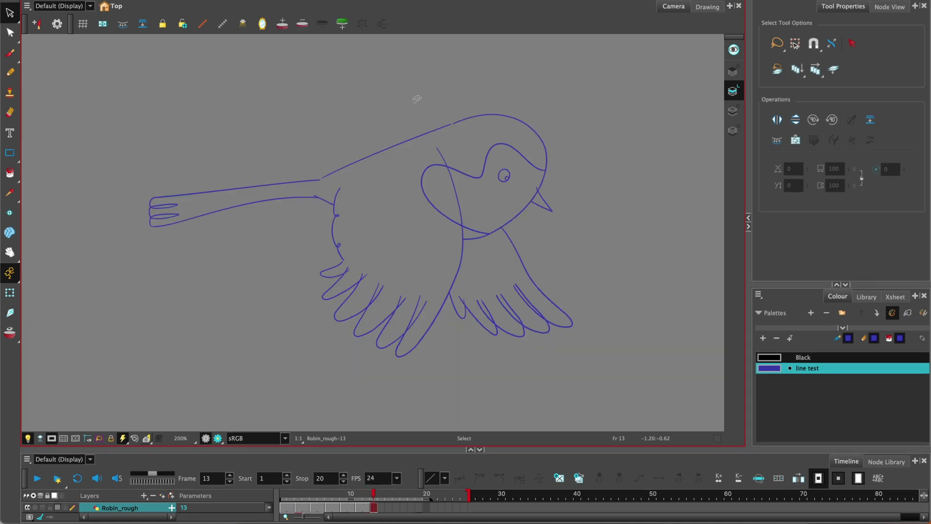
mouse_move(375, 493)
left_mouse_down()
mouse_move(313, 491)
mouse_move(374, 494)
left_mouse_up()
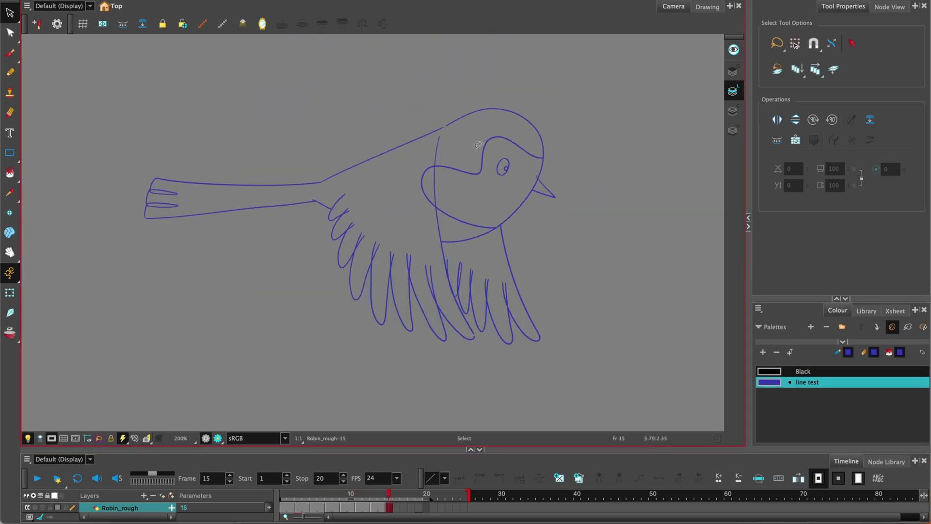
left_click(6, 337)
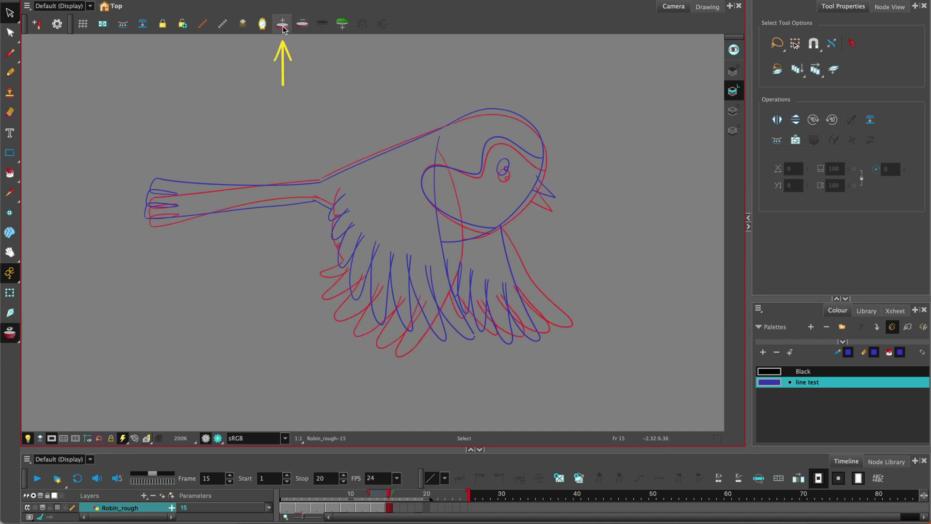
left_click(283, 25)
left_click(283, 25)
left_click(282, 25)
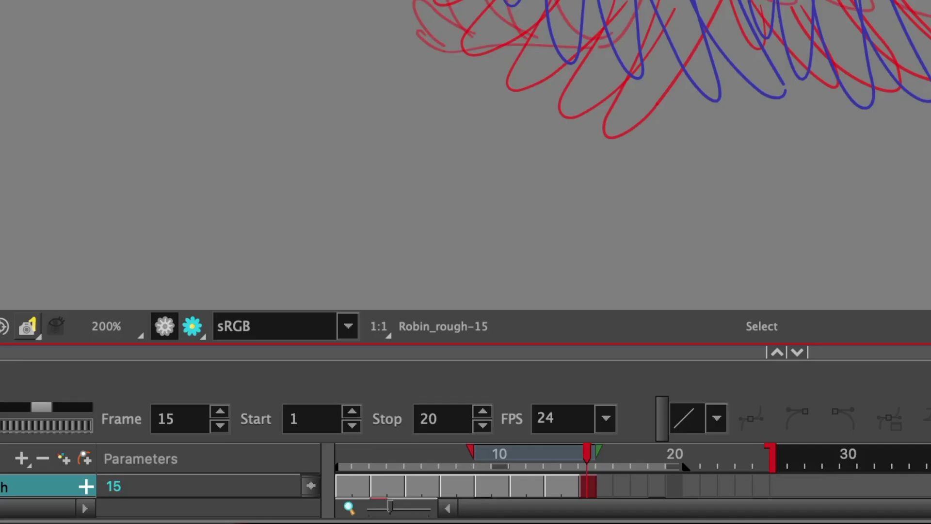
mouse_move(478, 459)
left_mouse_down()
mouse_move(465, 458)
mouse_move(497, 456)
left_mouse_up()
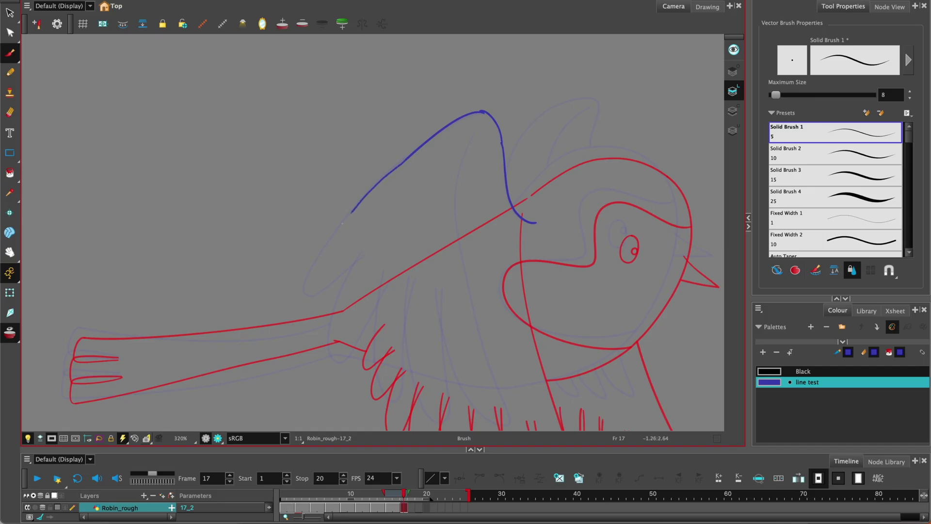
Trace the rising wing outline and its feather strokes in blue
mouse_move(342, 222)
left_mouse_down()
mouse_move(313, 264)
mouse_move(308, 291)
mouse_move(373, 256)
left_mouse_up()
mouse_move(345, 285)
left_mouse_down()
mouse_move(350, 351)
mouse_move(386, 282)
left_mouse_up()
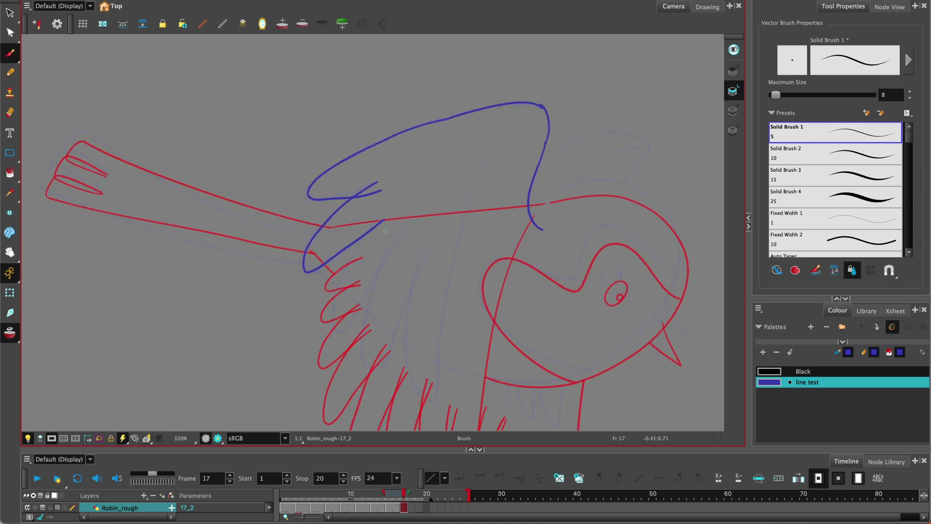
mouse_move(386, 208)
left_mouse_down()
mouse_move(351, 257)
mouse_move(335, 311)
mouse_move(409, 222)
mouse_move(373, 368)
mouse_move(428, 245)
mouse_move(413, 284)
mouse_move(422, 392)
left_mouse_up()
mouse_move(522, 127)
left_mouse_down()
mouse_move(464, 200)
mouse_move(447, 258)
mouse_move(438, 388)
left_mouse_up()
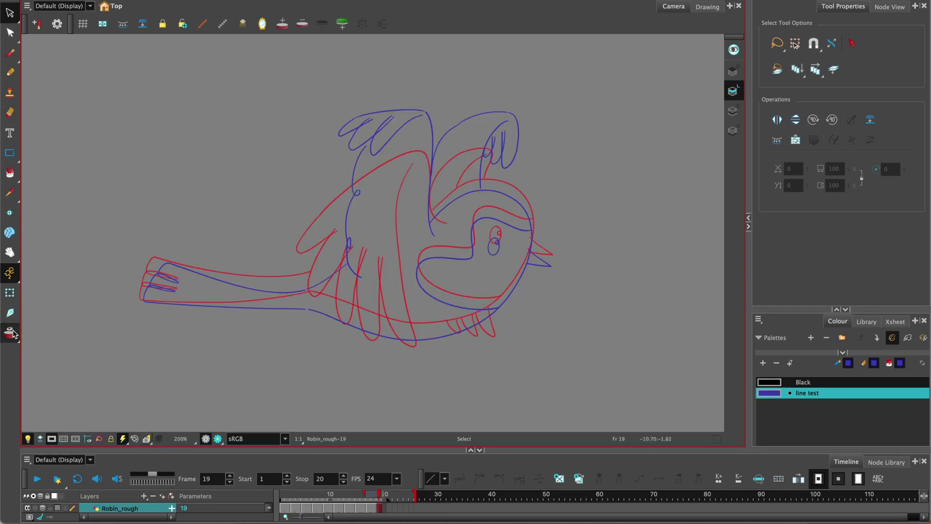
Turn off onion skin, review the final drawings, then enable Loop playback from frame 1
key("alt+o")
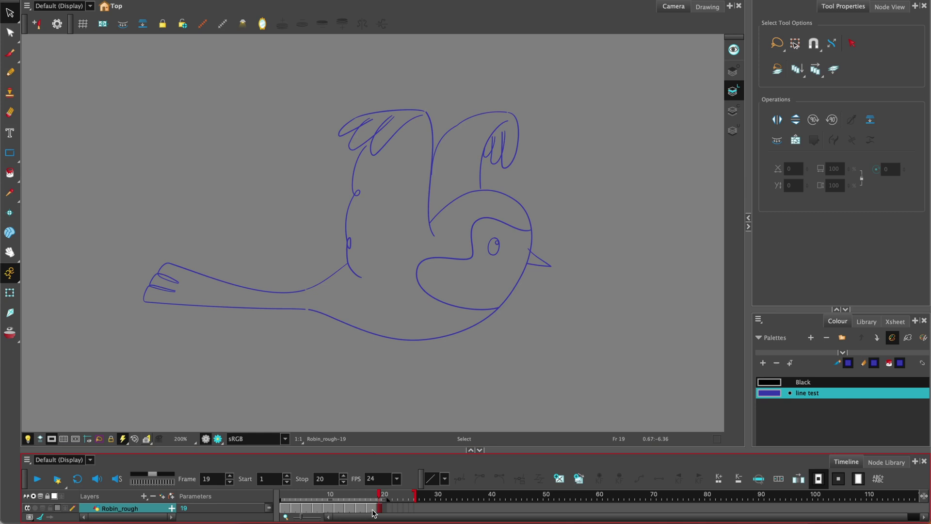
left_click(385, 495)
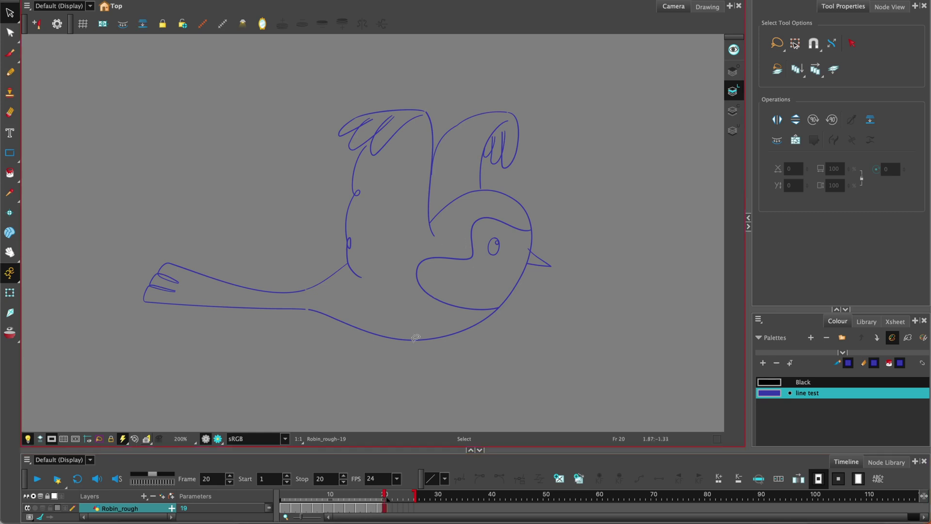
left_click_drag(302, 499, 383, 496)
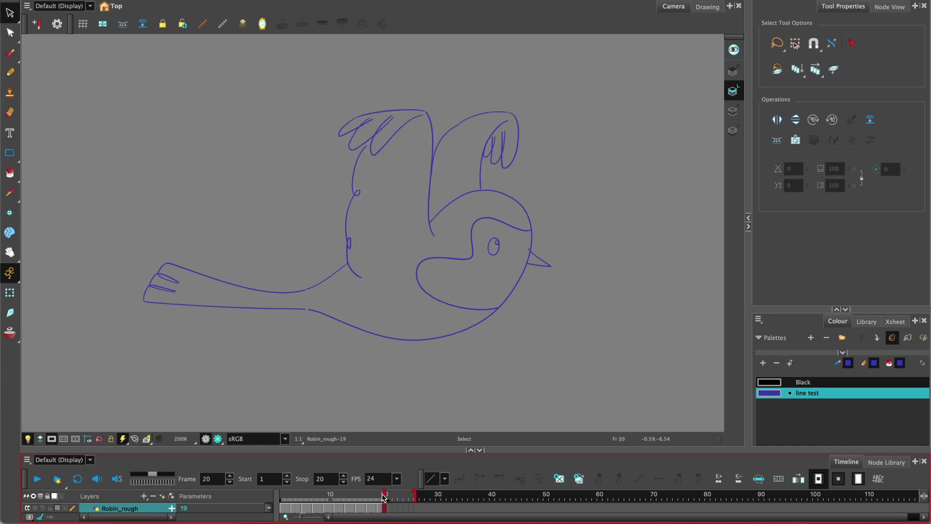
left_click(287, 500)
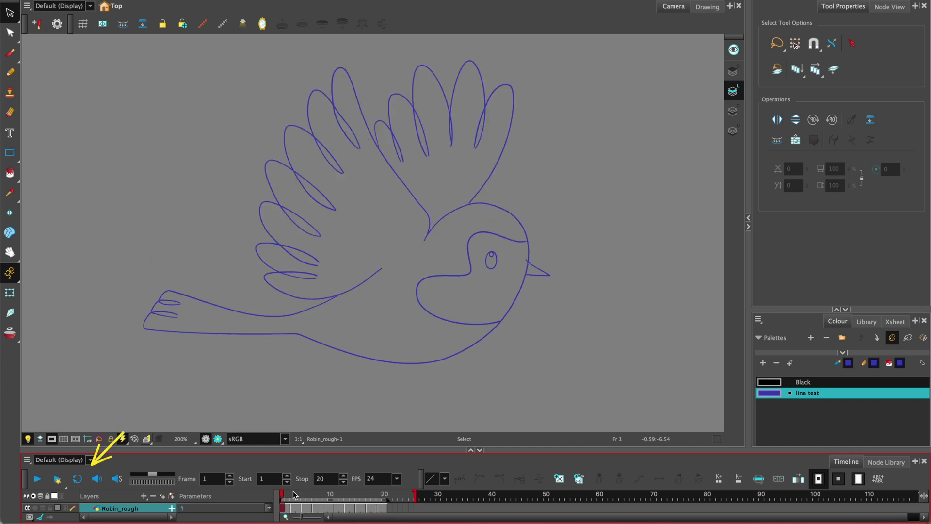
left_click(77, 479)
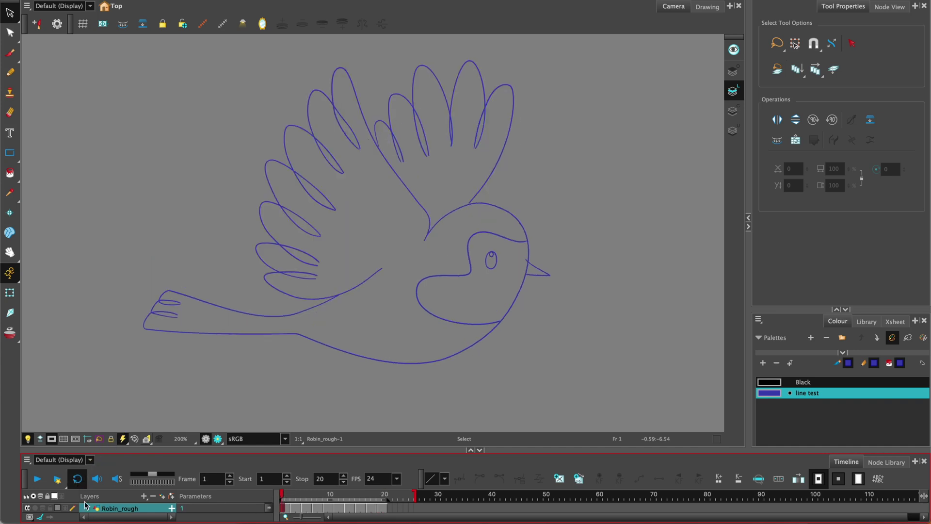
Play the wing-flap loop and mark drawing 3 as a key pose
left_click(38, 480)
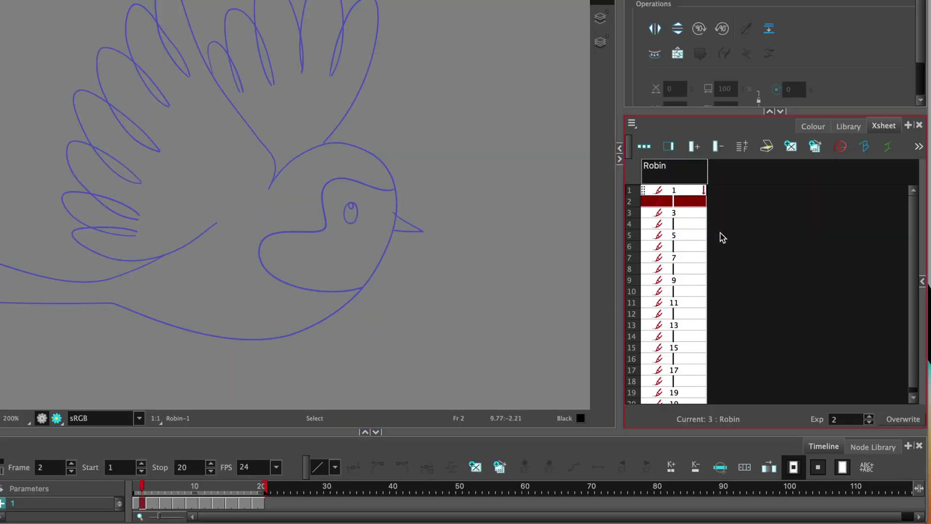
key("period")
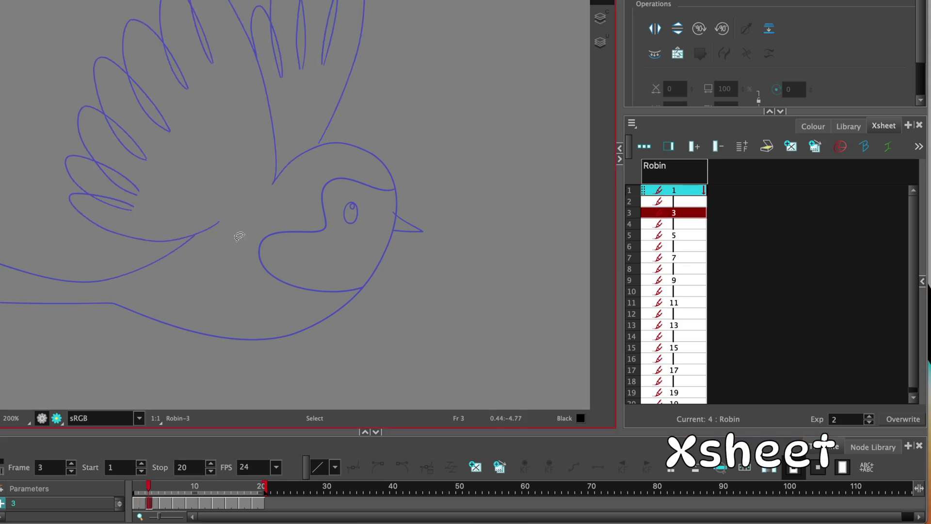
left_click(687, 214)
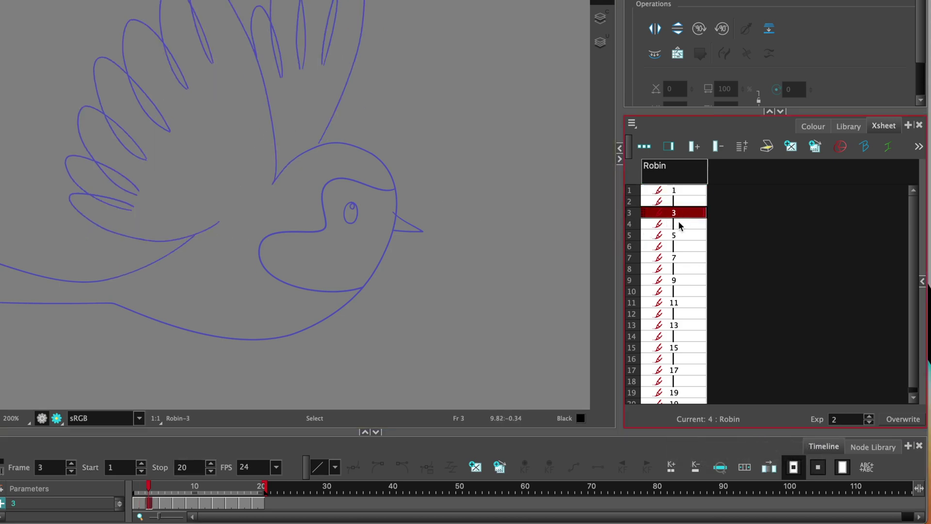
left_click(842, 147)
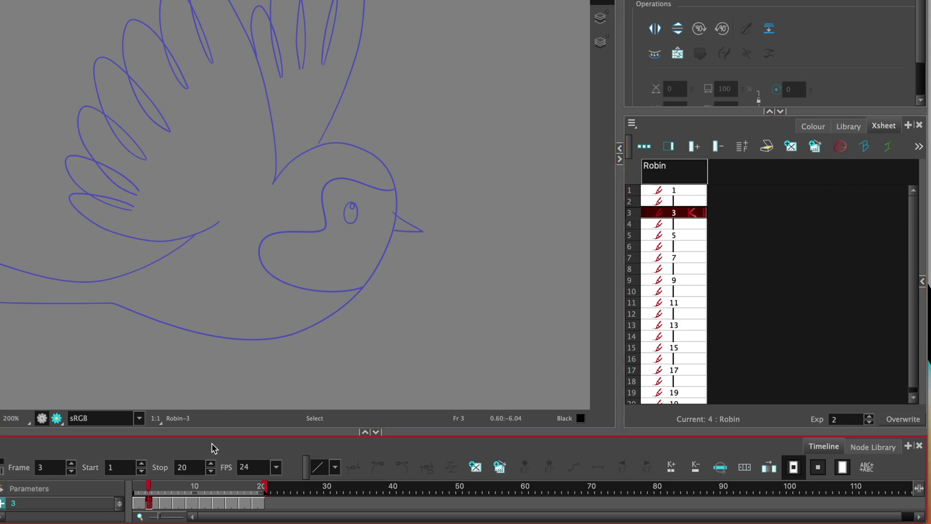
Mark drawings 9 and 17 of the Robin column as breakdowns
key("period")
key("period")
key("period")
key("period")
key("period")
key("period")
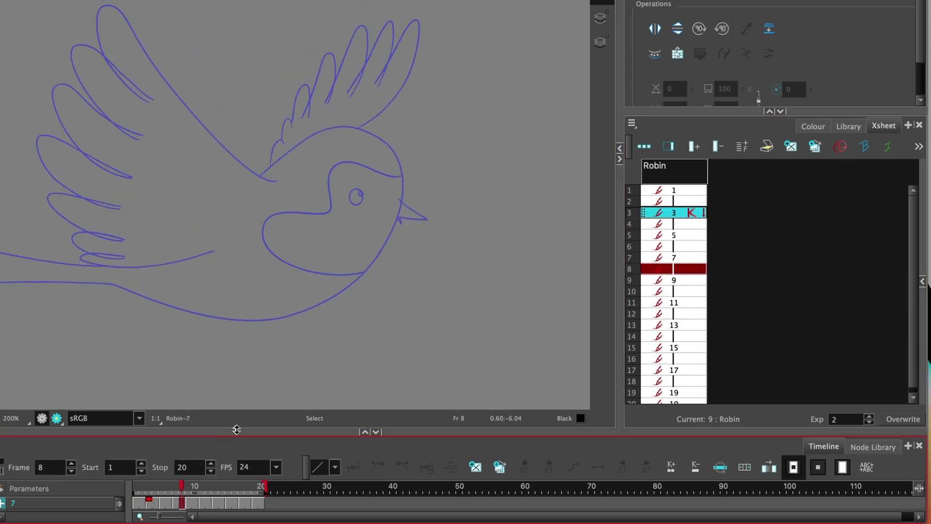
left_click(683, 281)
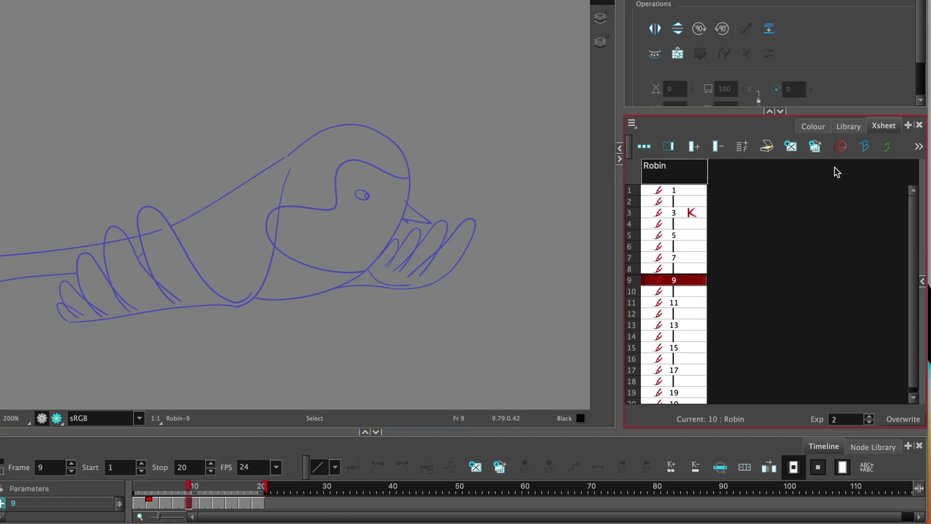
left_click(865, 146)
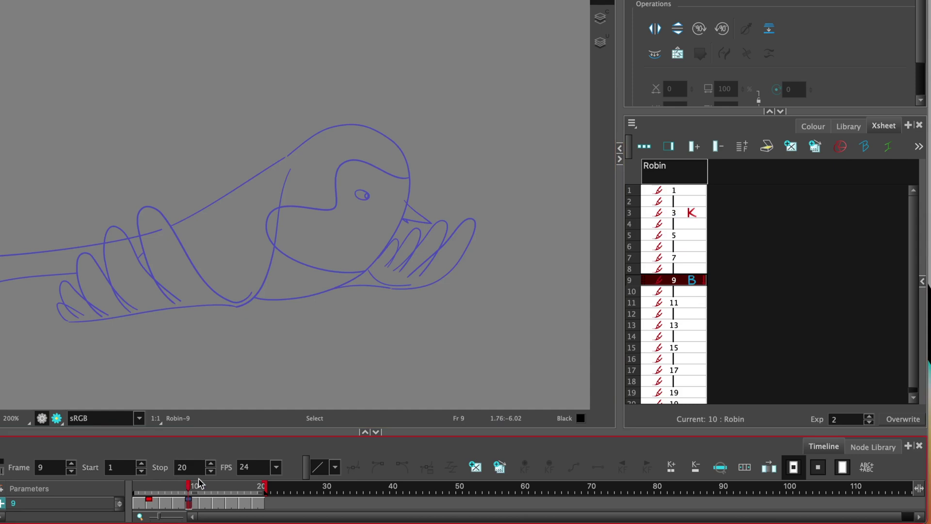
left_click_drag(190, 487, 241, 488)
left_click(684, 371)
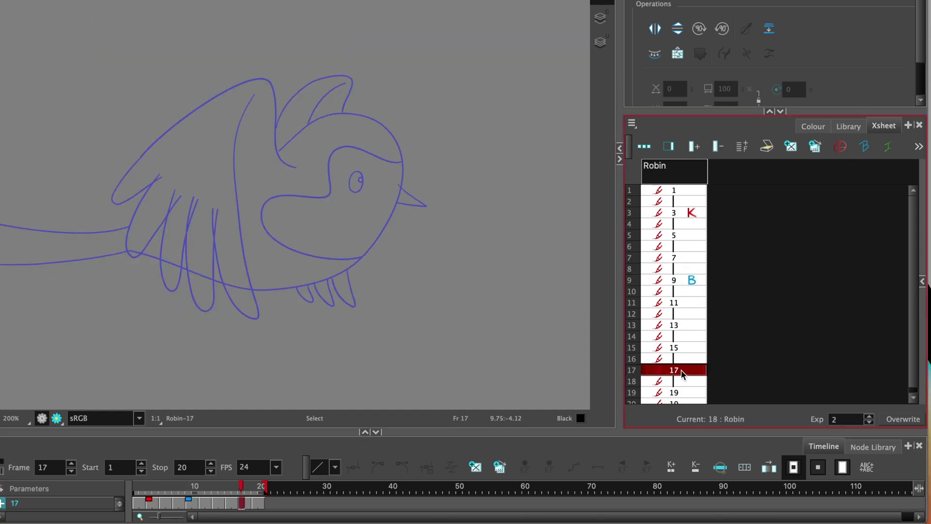
left_click(866, 151)
Mark drawing 19 as a key pose and enlarge the Timeline
left_click(691, 392)
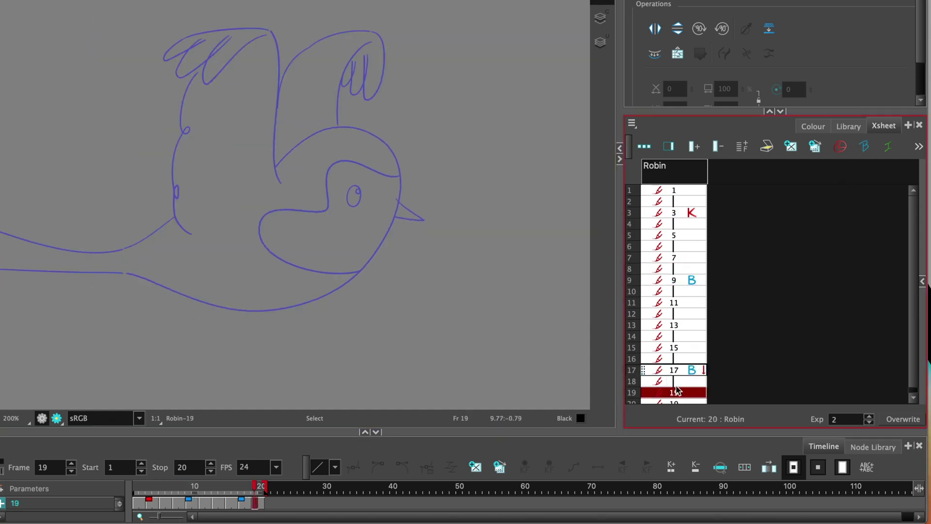
left_click(840, 147)
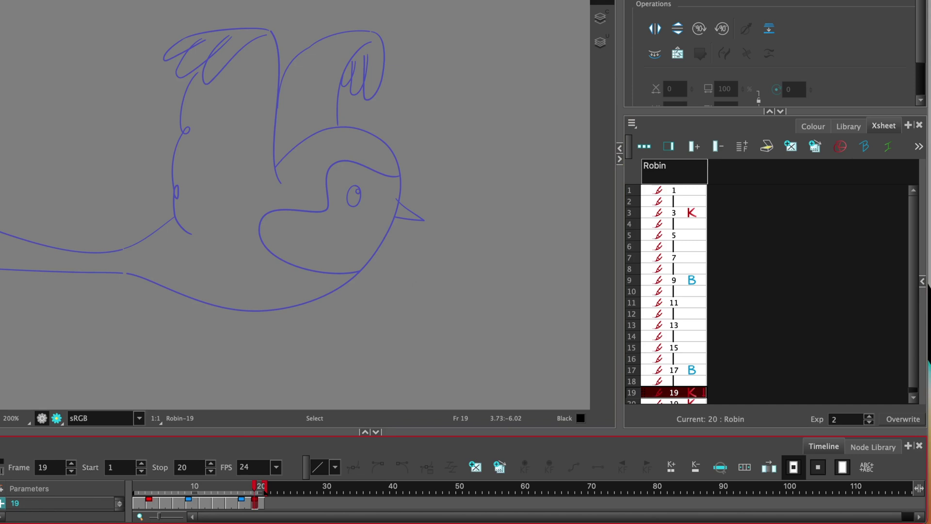
left_click_drag(218, 430, 217, 307)
left_click_drag(254, 370, 216, 365)
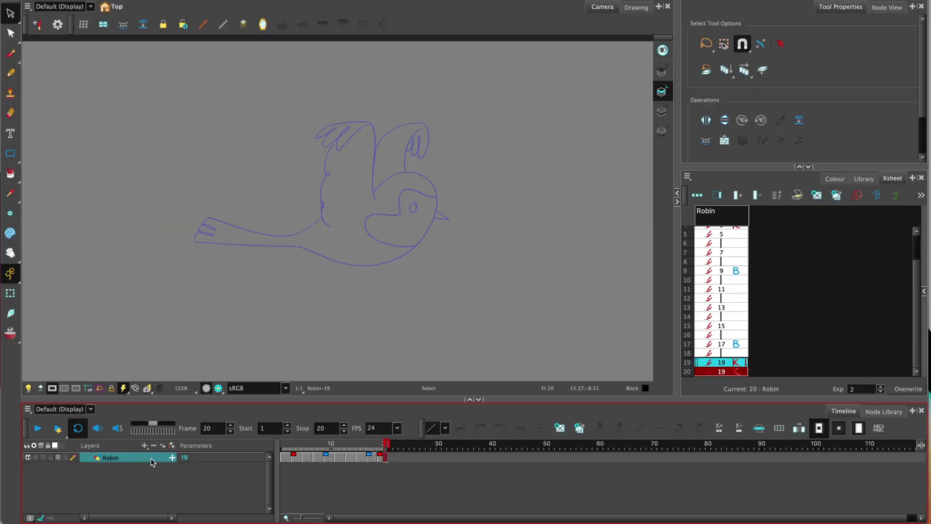
Duplicate the Robin layer as Robin_1
left_click(153, 459)
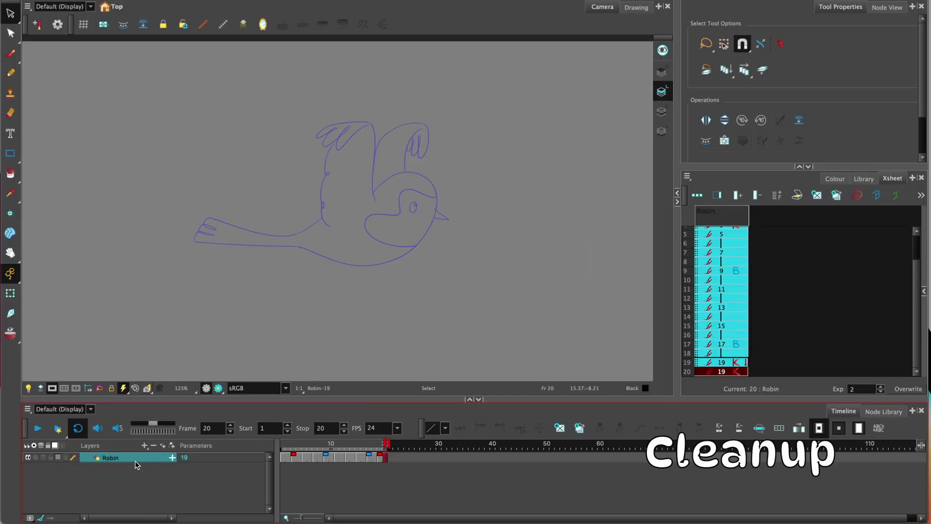
right_click(139, 460)
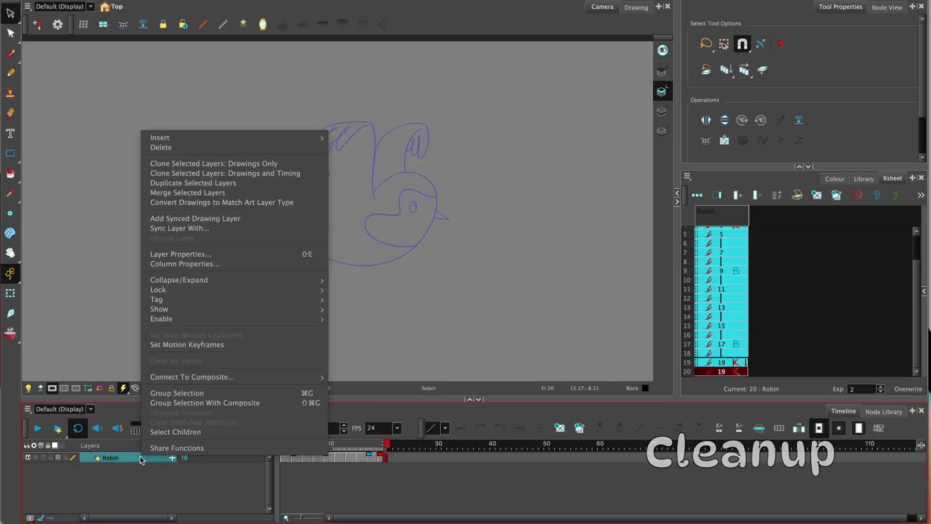
left_click(198, 185)
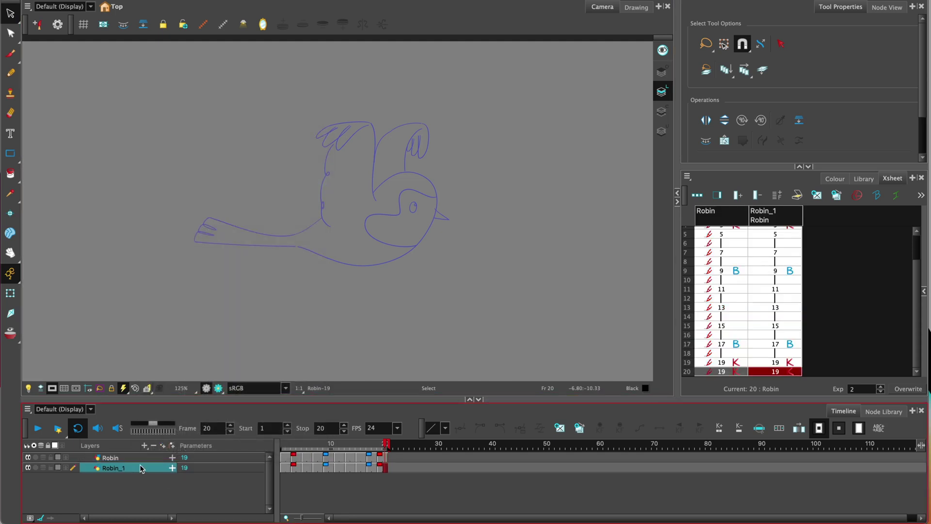
Unpaint the whole bird on the Robin layer with Apply to All Frames enabled
left_click(143, 461)
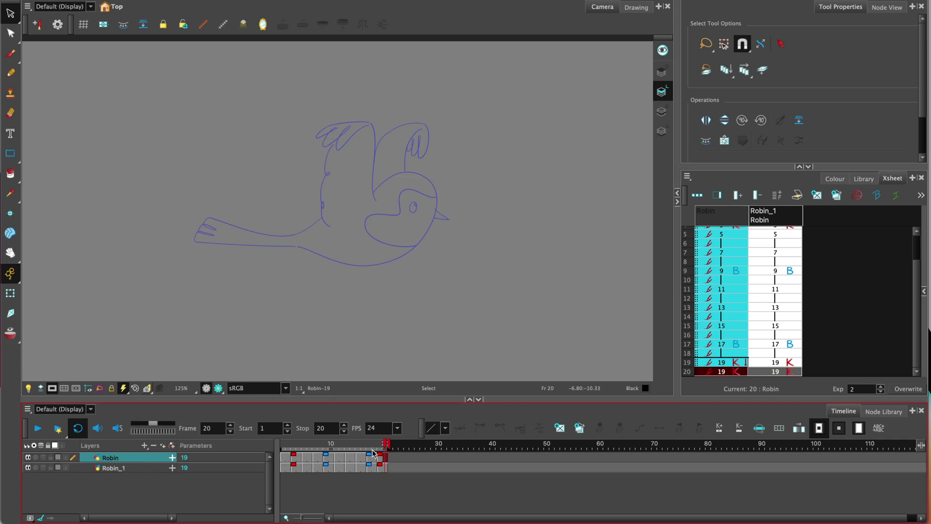
left_click_drag(379, 445, 283, 445)
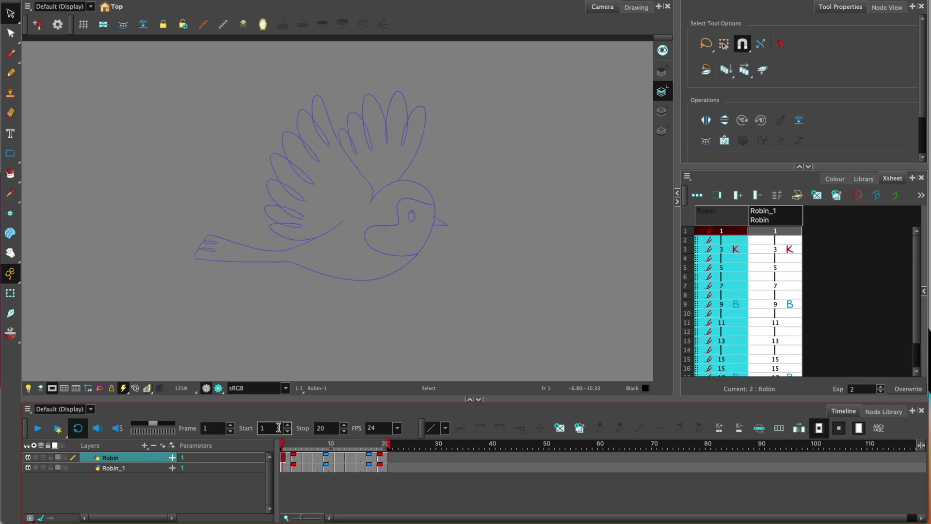
left_click(11, 173)
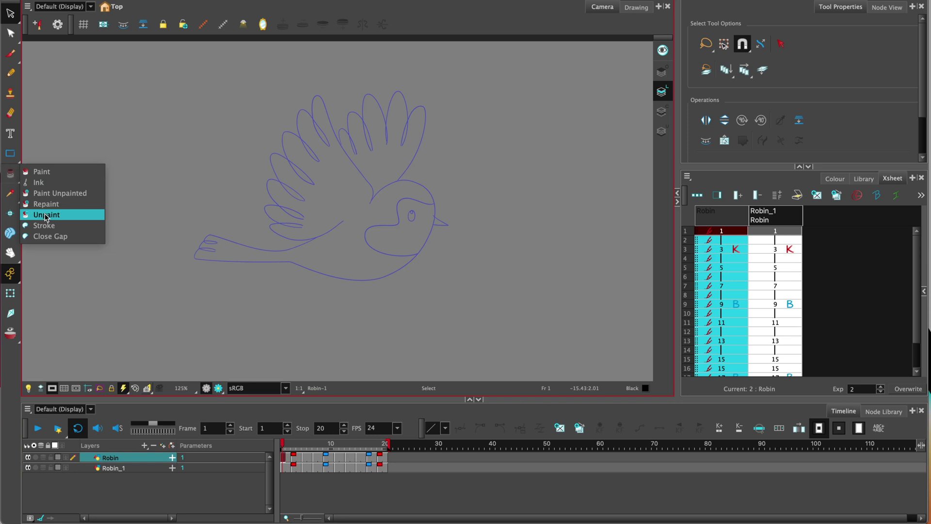
left_click(46, 217)
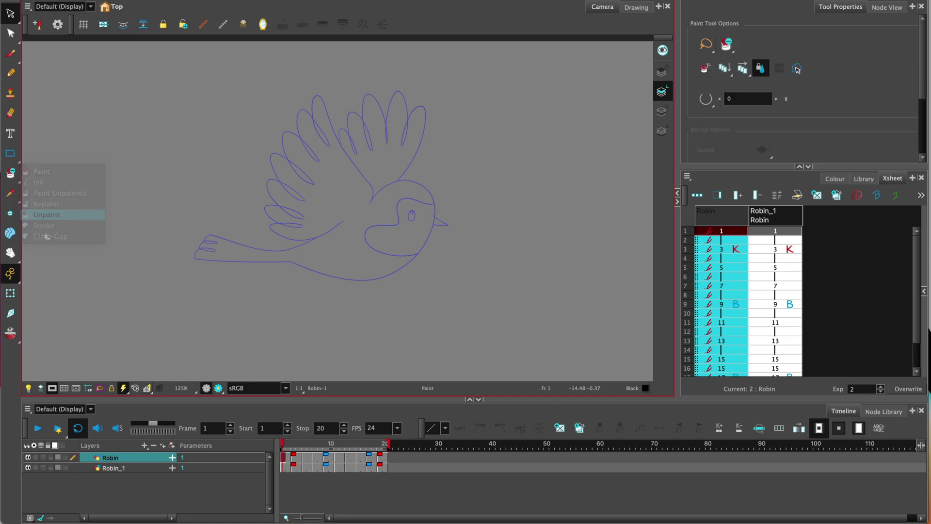
left_click(743, 69)
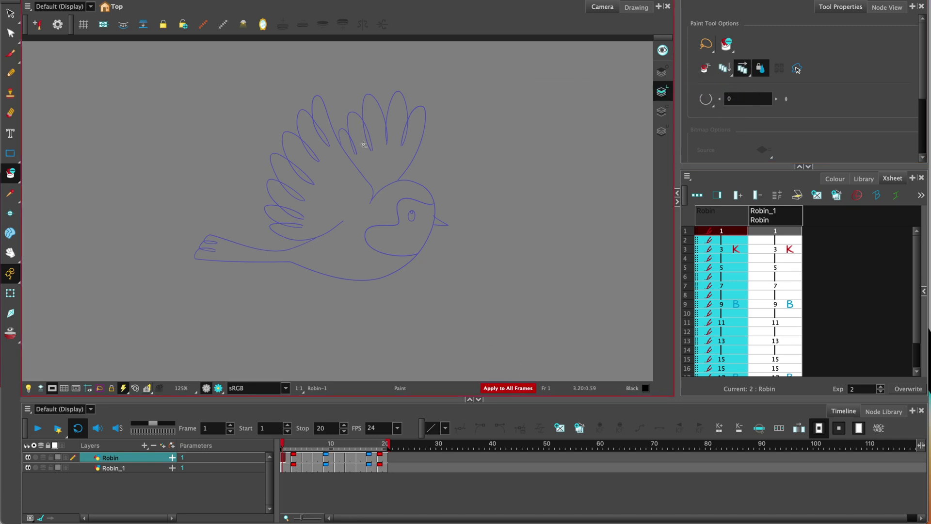
mouse_move(335, 82)
left_mouse_down()
mouse_move(129, 176)
mouse_move(509, 239)
mouse_move(402, 94)
left_mouse_up()
Confirm Robin is cleared and raise the LightTable Opacity to maximum
left_click(28, 468)
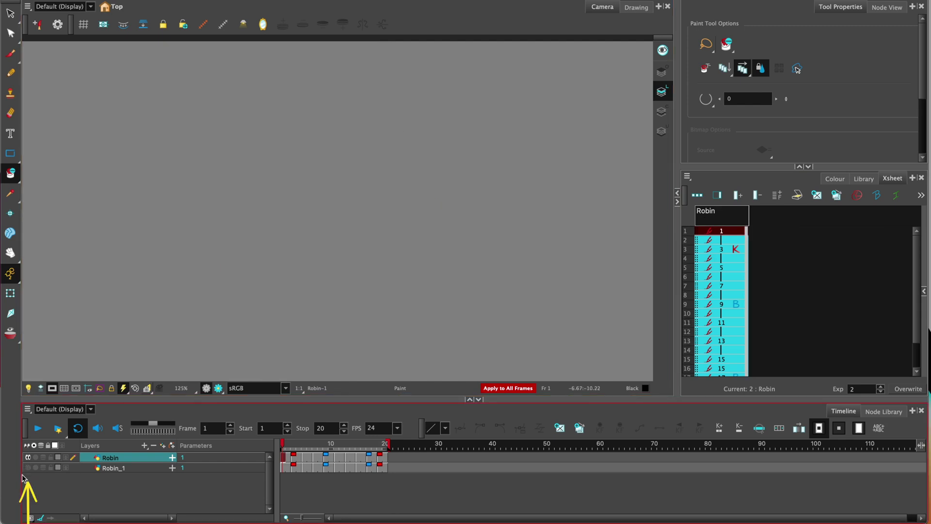
left_click(28, 468)
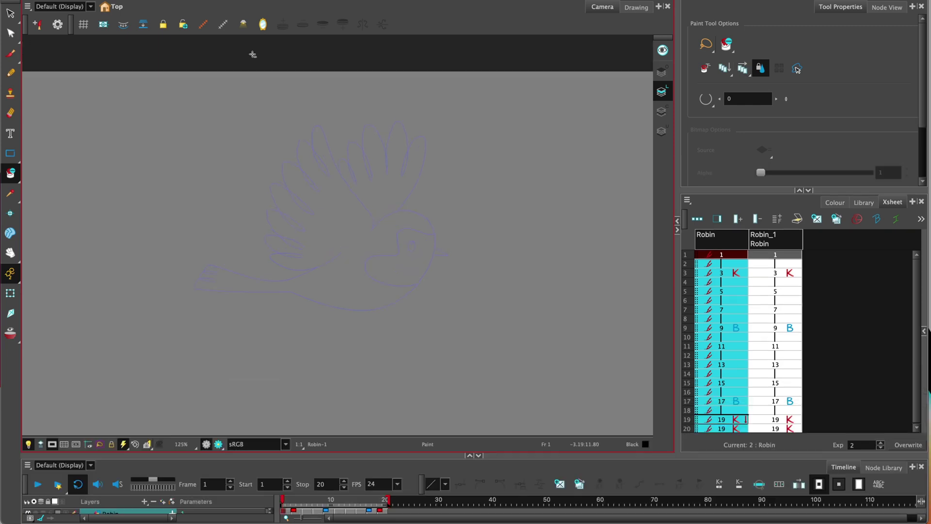
left_click(243, 23)
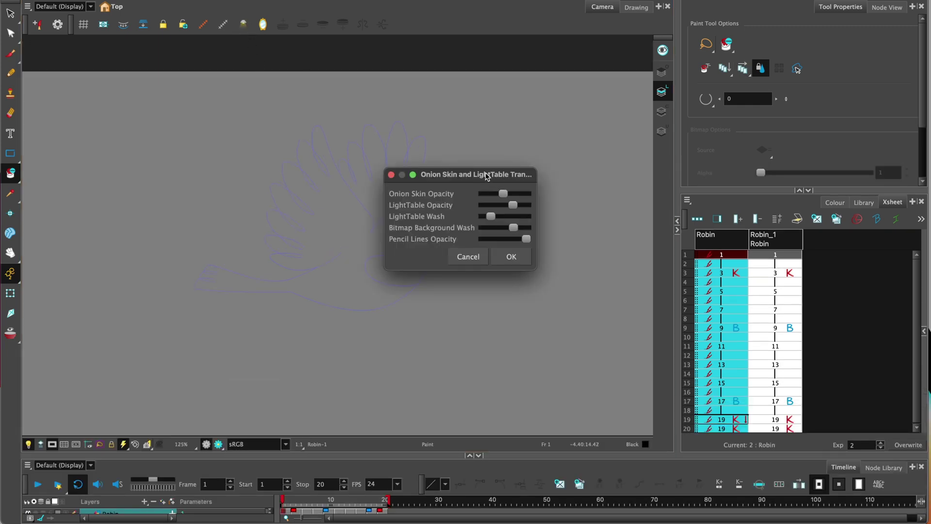
left_click_drag(486, 176, 568, 79)
mouse_move(598, 111)
left_mouse_down()
mouse_move(577, 111)
mouse_move(611, 113)
left_mouse_up()
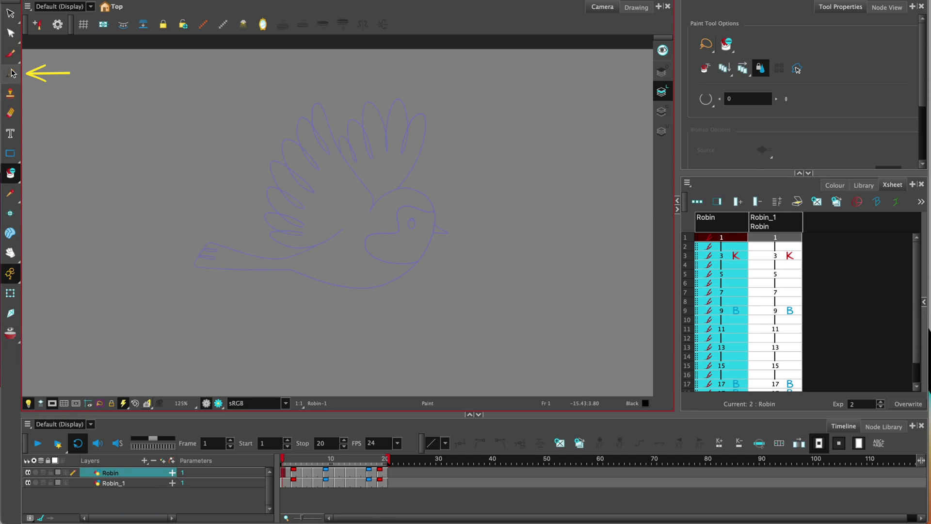
Select the Pencil tool, expand the palette colours and edit the pencil's maximum size
left_click(11, 73)
left_click(835, 185)
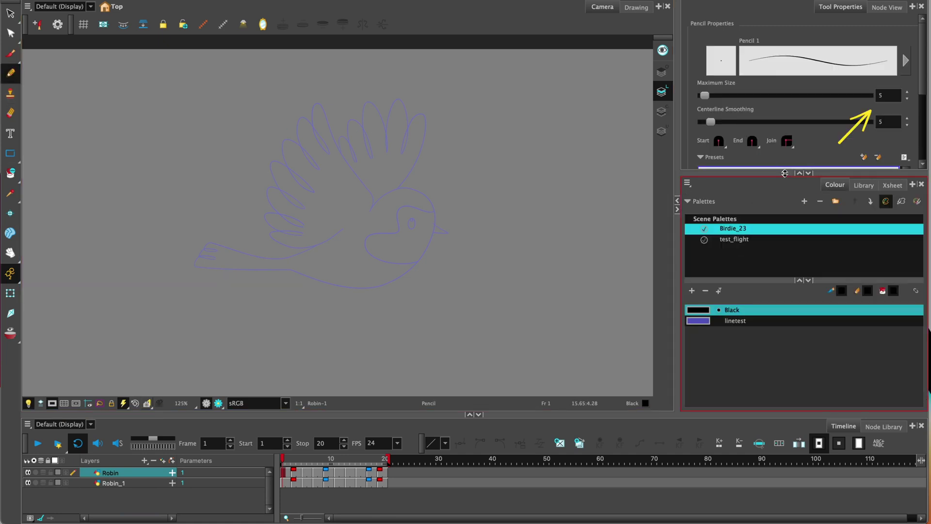
left_click_drag(791, 172, 792, 245)
left_click(887, 95)
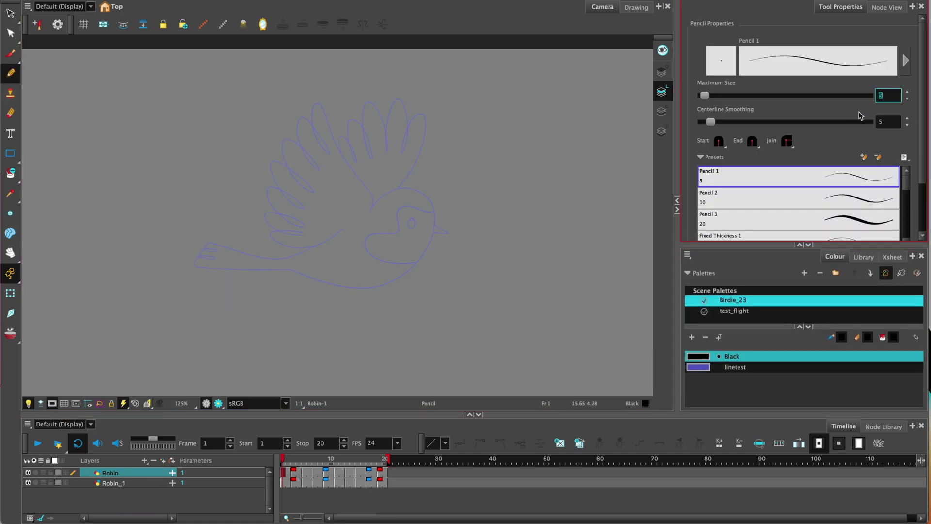
Set the pencil maximum size to 8 and trace the first wing feathers in black
type("8")
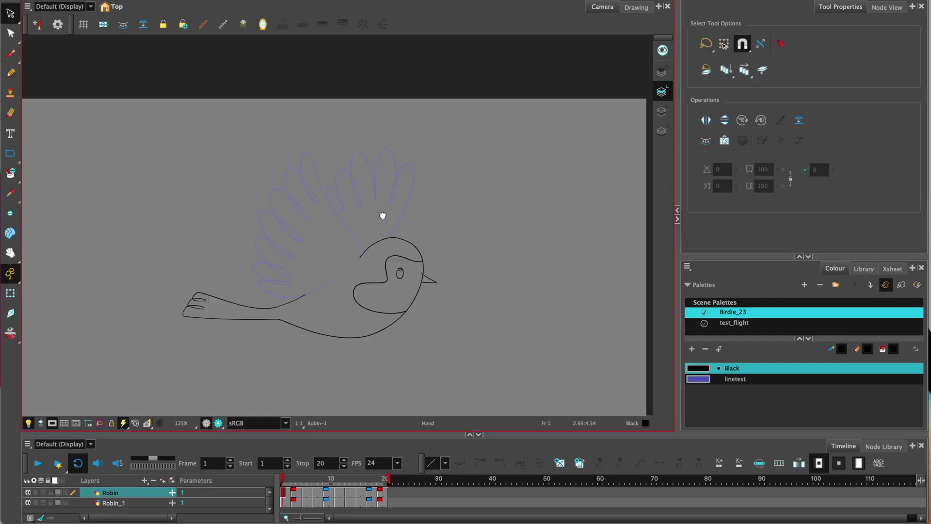
scroll(383, 214, "up", 3)
key("alt+/")
scroll(440, 179, "up", 3)
mouse_move(440, 179)
left_mouse_down()
mouse_move(449, 215)
mouse_move(479, 207)
mouse_move(367, 319)
left_mouse_up()
left_click_drag(439, 215, 413, 276)
mouse_move(346, 280)
left_mouse_down()
mouse_move(420, 160)
mouse_move(379, 299)
left_mouse_up()
left_click_drag(359, 286, 370, 293)
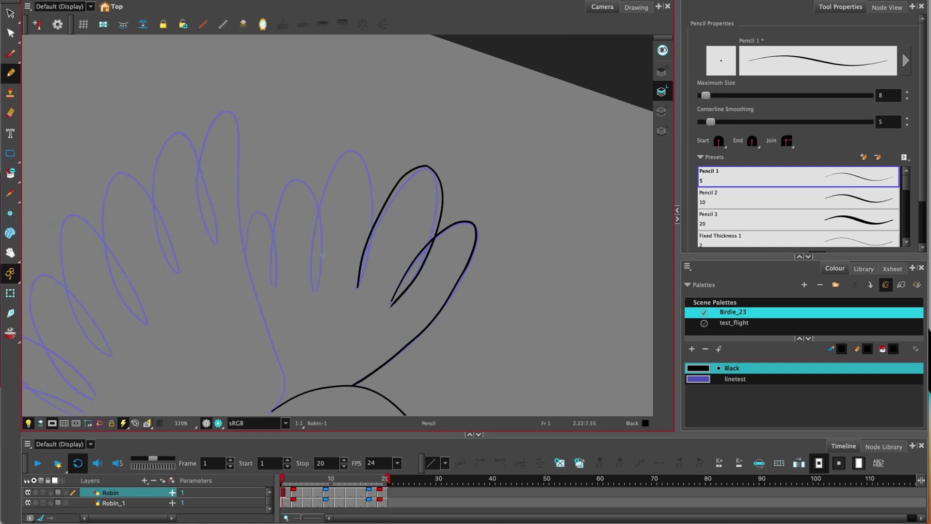
mouse_move(313, 285)
left_mouse_down()
mouse_move(374, 258)
mouse_move(359, 286)
left_mouse_up()
mouse_move(271, 286)
left_mouse_down()
mouse_move(318, 211)
mouse_move(313, 284)
left_mouse_up()
left_click_drag(247, 258, 275, 239)
Reshape the traced feather points with the Contour Editor to follow the blue sketch
key("alt+q")
scroll(330, 157, "up", 2)
left_click(361, 154)
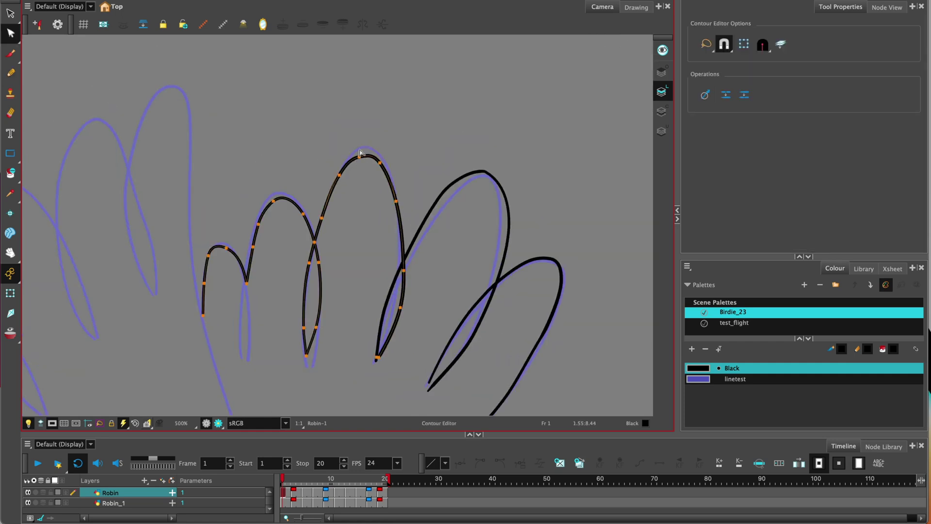
left_click_drag(363, 153, 364, 145)
left_click_drag(389, 203, 399, 143)
left_click(496, 107)
left_click_drag(496, 108, 494, 110)
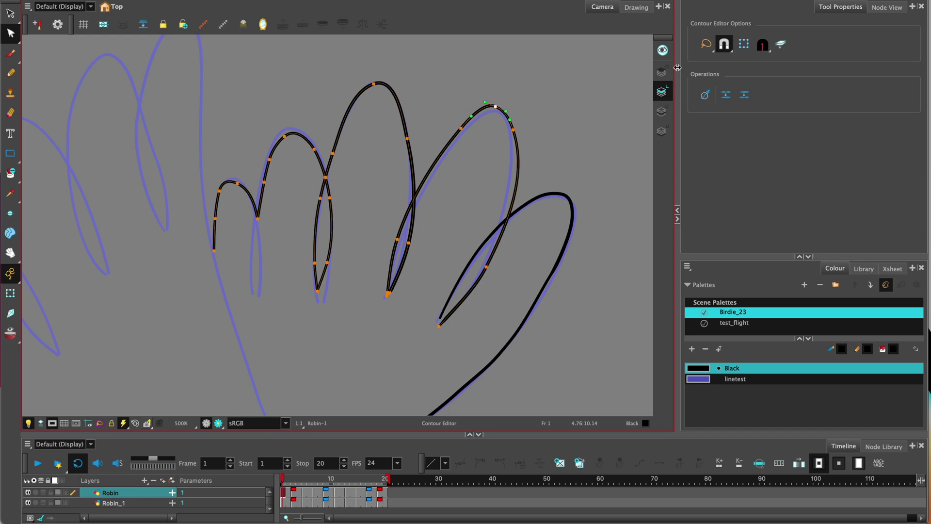
left_click(724, 44)
left_click_drag(518, 174, 512, 181)
left_click_drag(486, 267, 482, 272)
left_click_drag(526, 204, 533, 208)
left_click(408, 253)
left_click_drag(293, 133, 289, 128)
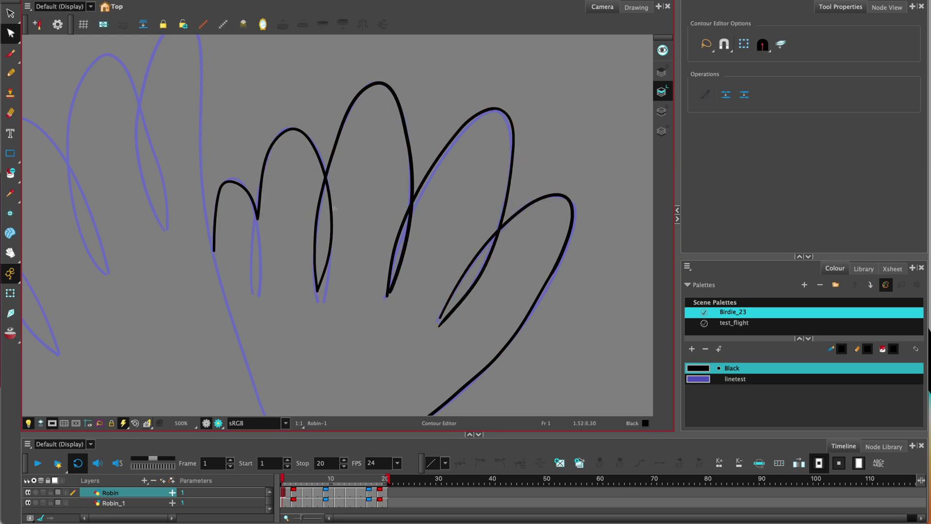
left_click_drag(331, 228, 331, 237)
Trace the remaining upper and lower wing feathers in black pencil
key("alt+s")
left_click(359, 194)
key("alt+slash")
mouse_move(403, 99)
left_mouse_down()
mouse_move(326, 205)
mouse_move(302, 280)
mouse_move(440, 155)
mouse_move(352, 282)
left_mouse_up()
left_click_drag(351, 282, 430, 150)
mouse_move(430, 150)
left_mouse_down()
mouse_move(380, 253)
mouse_move(433, 166)
left_mouse_up()
mouse_move(429, 172)
left_mouse_down()
mouse_move(346, 293)
mouse_move(318, 314)
left_mouse_up()
mouse_move(365, 59)
left_mouse_down()
mouse_move(287, 275)
mouse_move(424, 160)
mouse_move(354, 277)
left_mouse_up()
left_click_drag(309, 241, 346, 270)
mouse_move(237, 322)
left_mouse_down()
mouse_move(230, 276)
mouse_move(330, 287)
left_mouse_up()
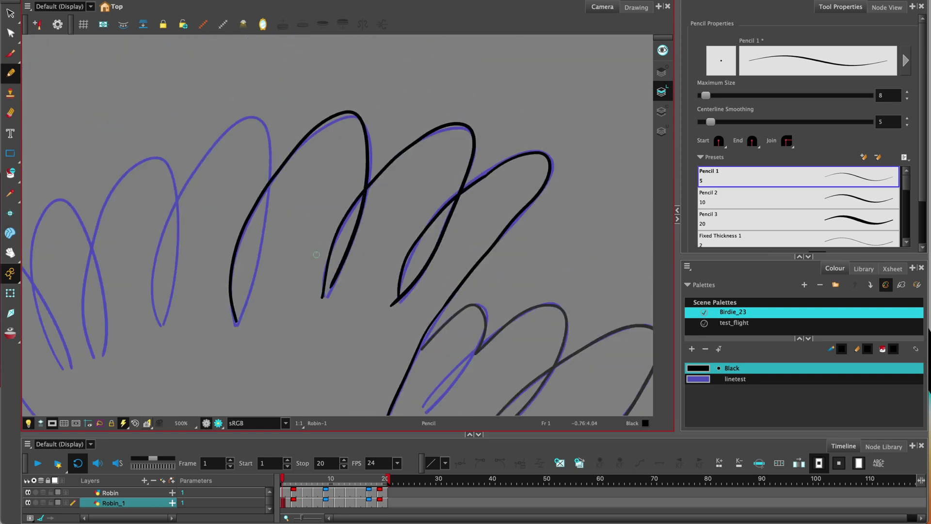
mouse_move(161, 322)
left_mouse_down()
mouse_move(260, 124)
mouse_move(237, 321)
left_mouse_up()
left_click_drag(208, 301, 283, 252)
mouse_move(172, 310)
left_mouse_down()
mouse_move(257, 194)
mouse_move(235, 274)
left_mouse_up()
left_click_drag(262, 155, 251, 259)
Refine the new feather curves onto the sketch and scrub through the flap cycle
key("alt+q")
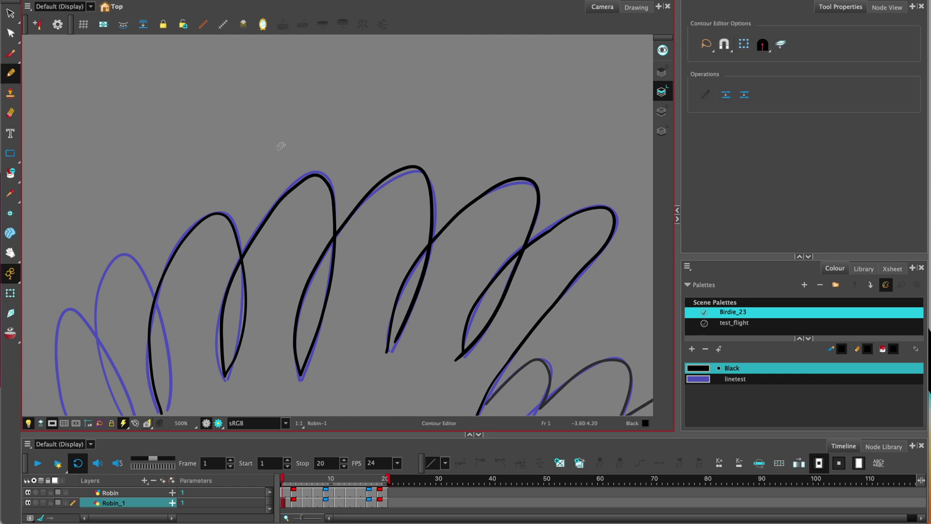
left_click(310, 177)
left_click_drag(318, 176, 319, 172)
left_click_drag(409, 166, 410, 171)
left_click_drag(431, 223, 439, 223)
scroll(422, 121, "down", 6)
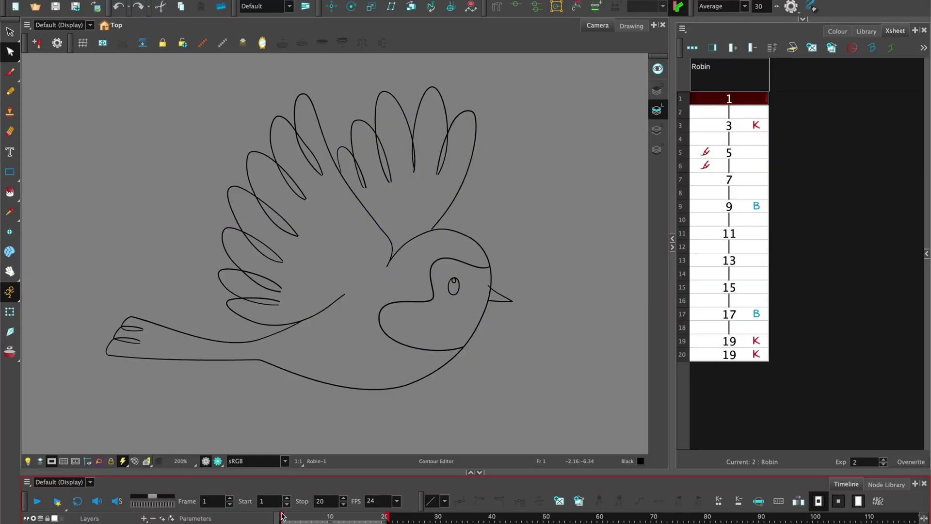
mouse_move(281, 517)
left_mouse_down()
mouse_move(378, 516)
mouse_move(281, 517)
left_mouse_up()
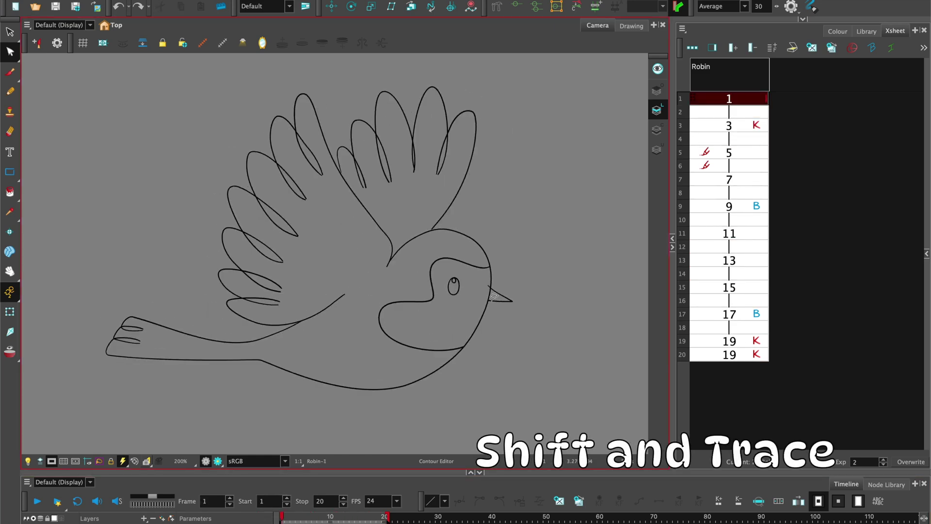
Play the cycle, return to frame 1 and turn on onion skinning
left_click(39, 505)
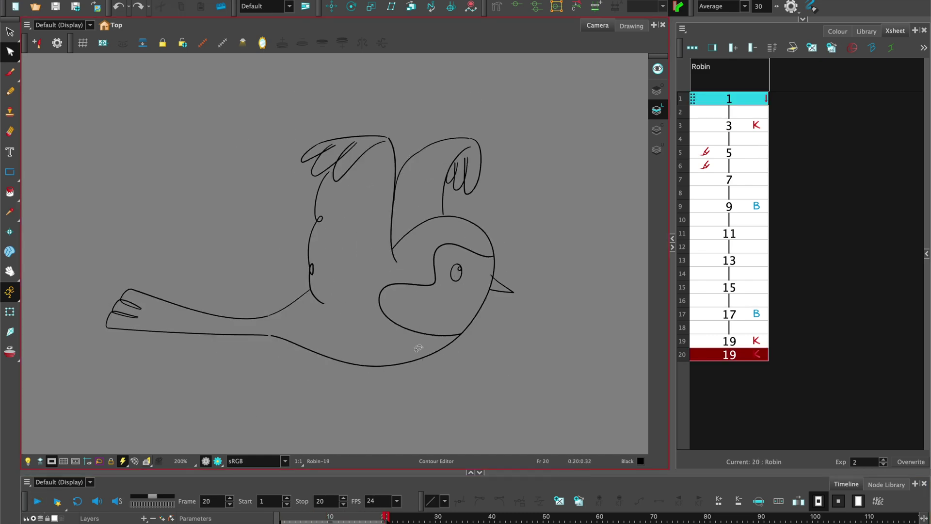
left_click(284, 518)
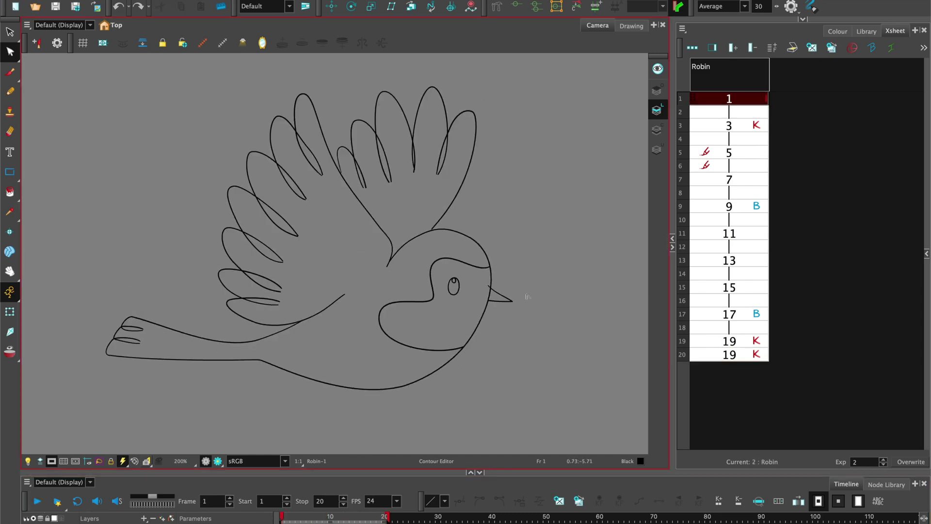
left_click(9, 352)
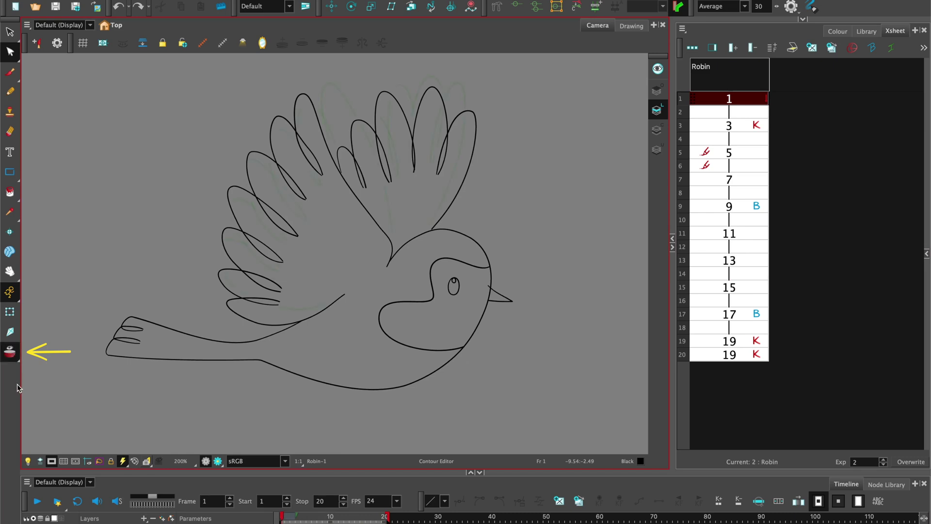
Send drawing 1 to the desk from the Drawing view and enable Shift and Trace
left_click(639, 27)
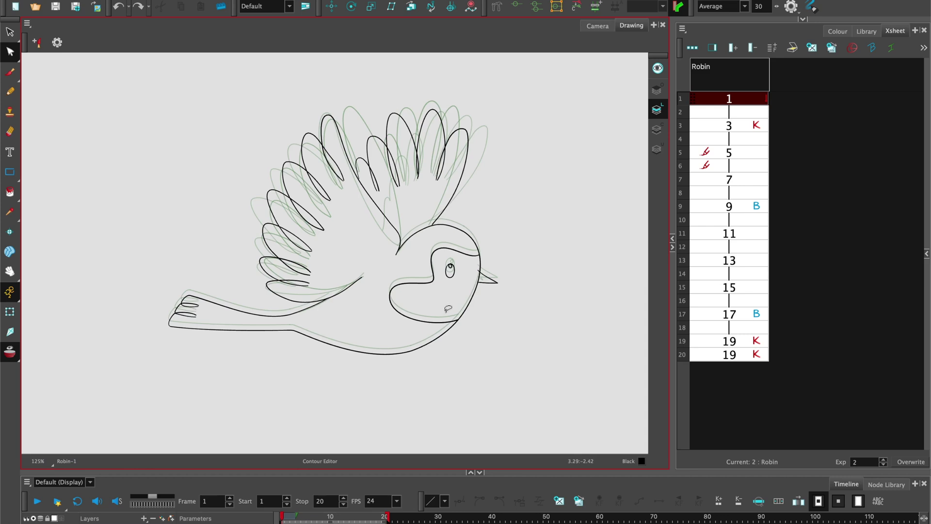
left_click(729, 100)
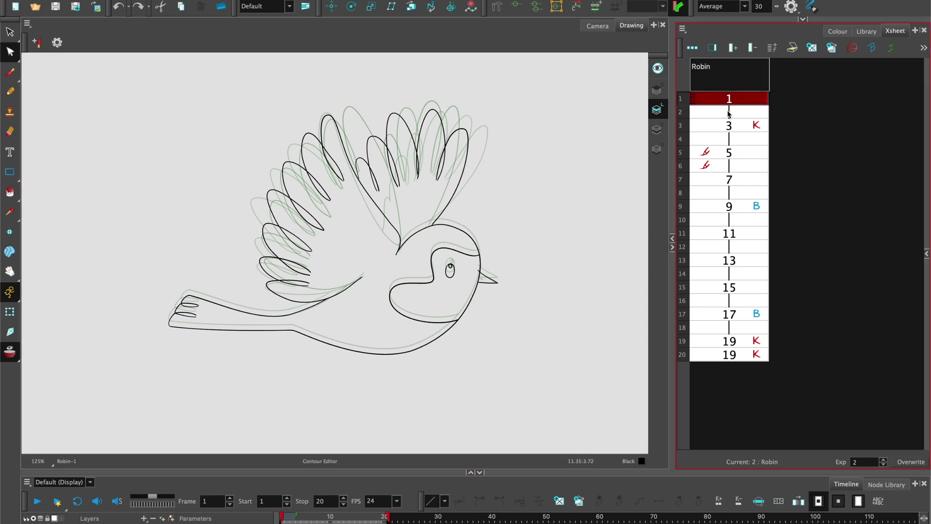
right_click(754, 101)
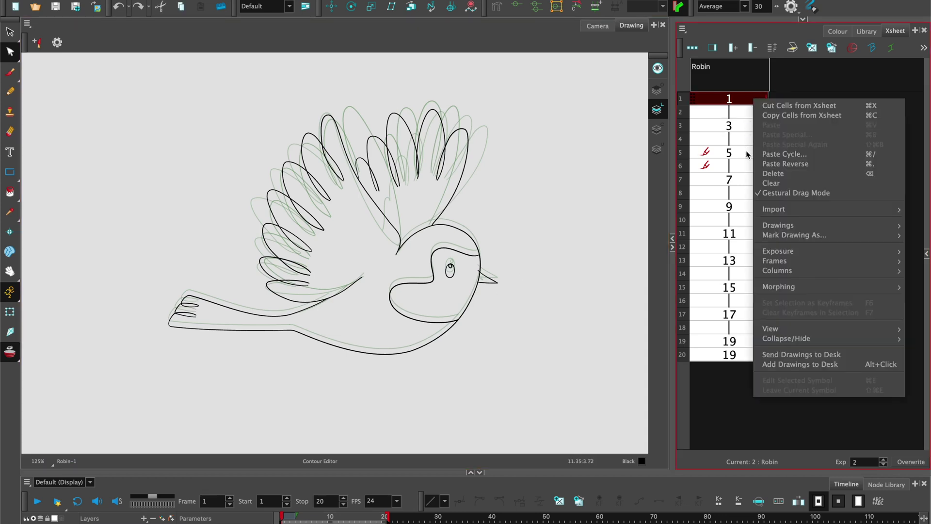
left_click(787, 354)
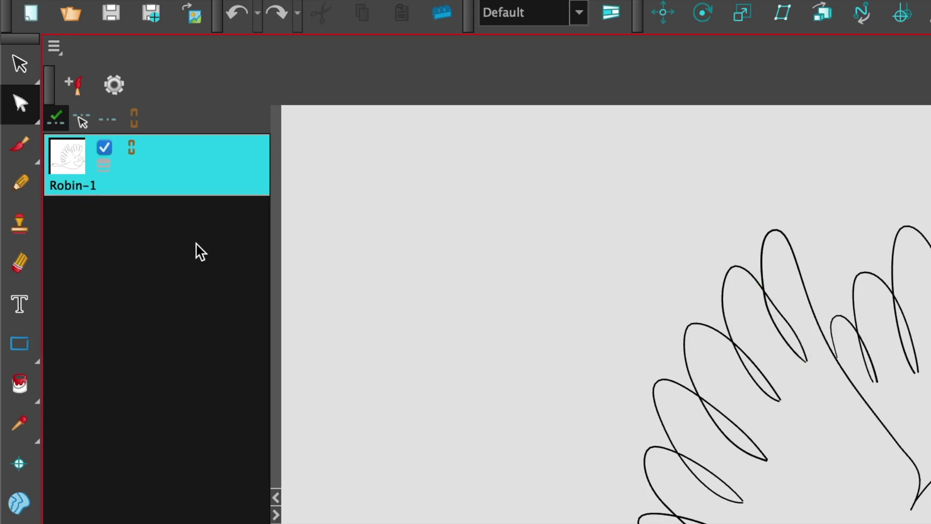
left_click(57, 116)
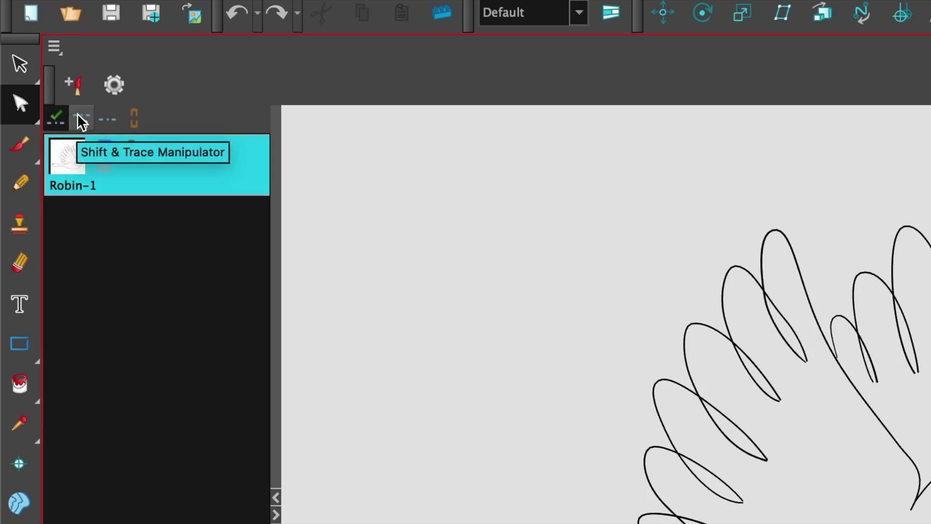
left_click(80, 121)
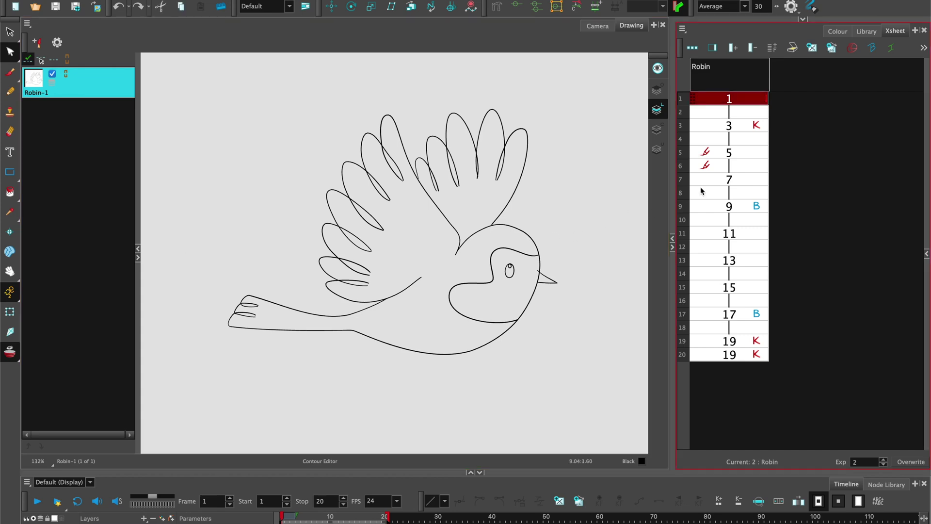
Add drawing 3 to the desk and test rotating and scaling it, resetting after each
left_click(746, 126, "alt")
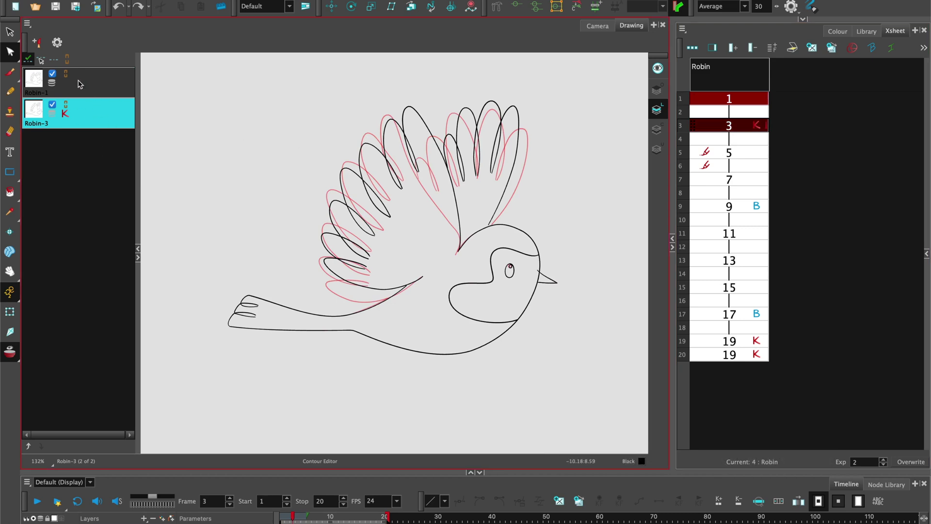
left_click(41, 60)
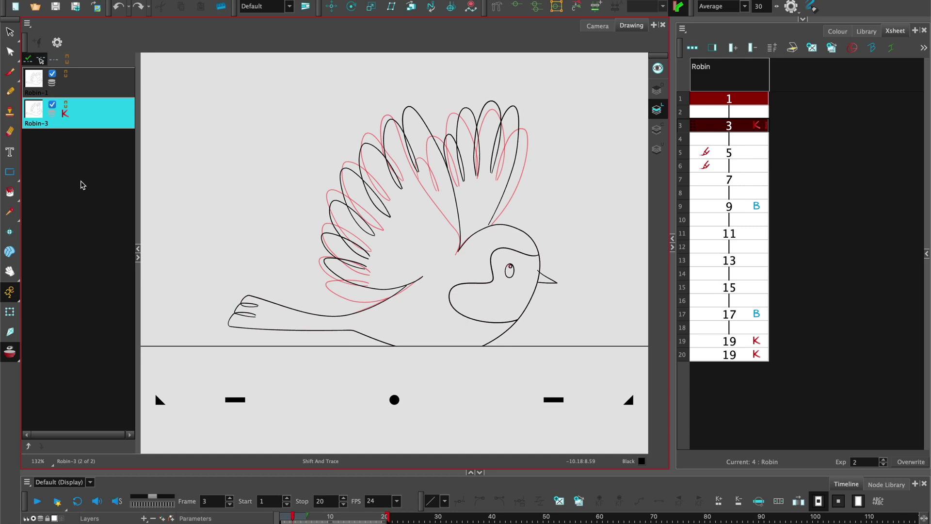
mouse_move(667, 401)
left_mouse_down()
mouse_move(693, 445)
mouse_move(661, 396)
mouse_move(625, 376)
left_mouse_up()
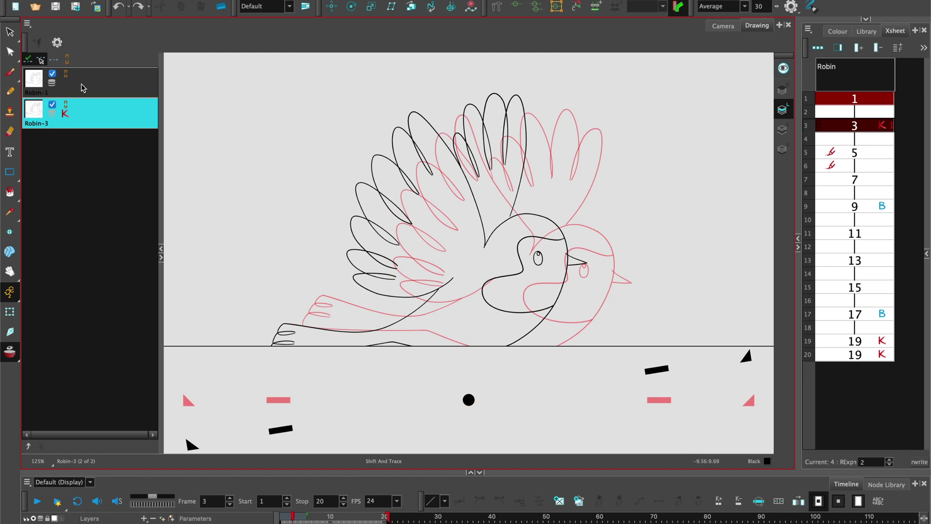
left_click(54, 60)
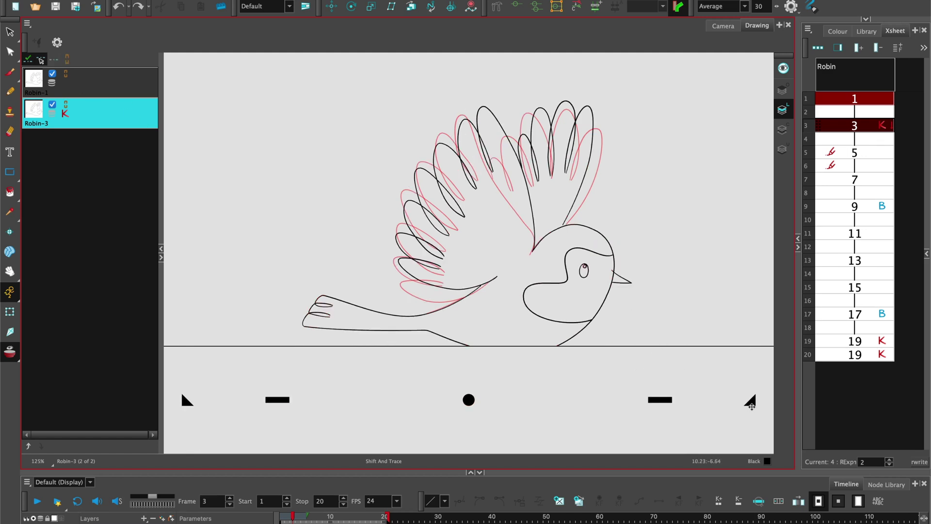
left_click_drag(750, 402, 786, 430)
left_click(54, 59)
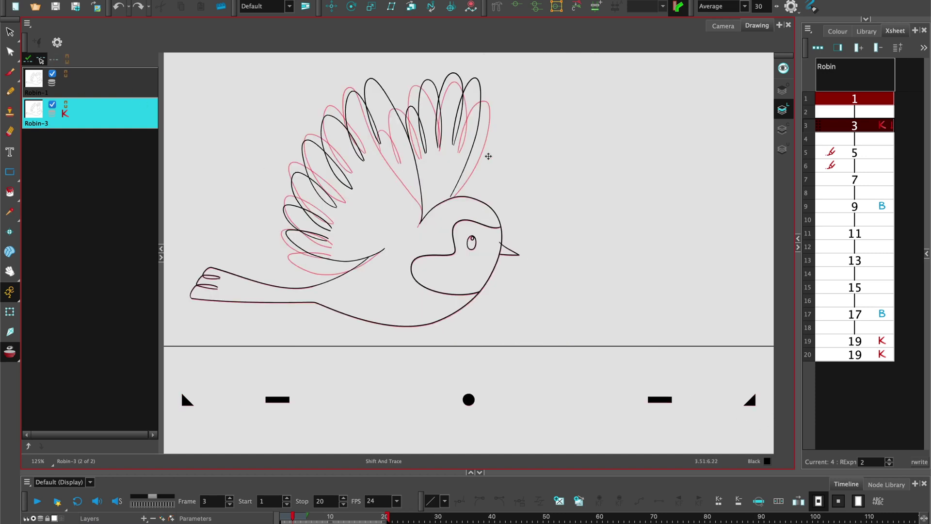
Try rotating and shifting the robin drawing, then reset it to default
left_click_drag(663, 400, 684, 407)
left_click_drag(469, 300, 454, 297)
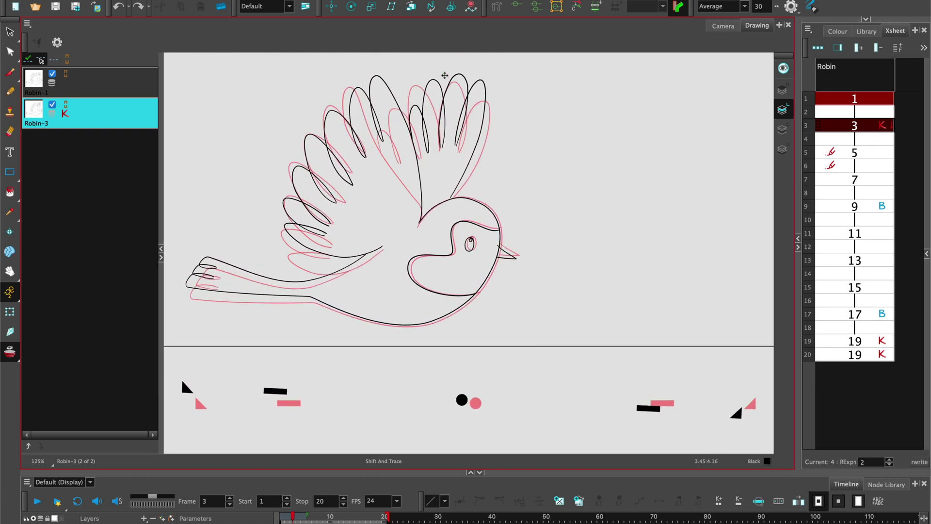
left_click(55, 60)
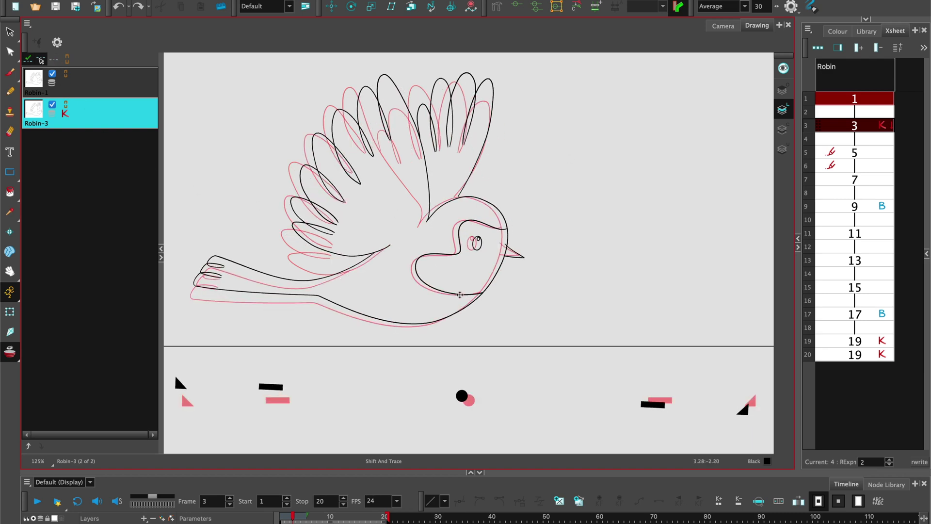
left_click_drag(460, 295, 452, 296)
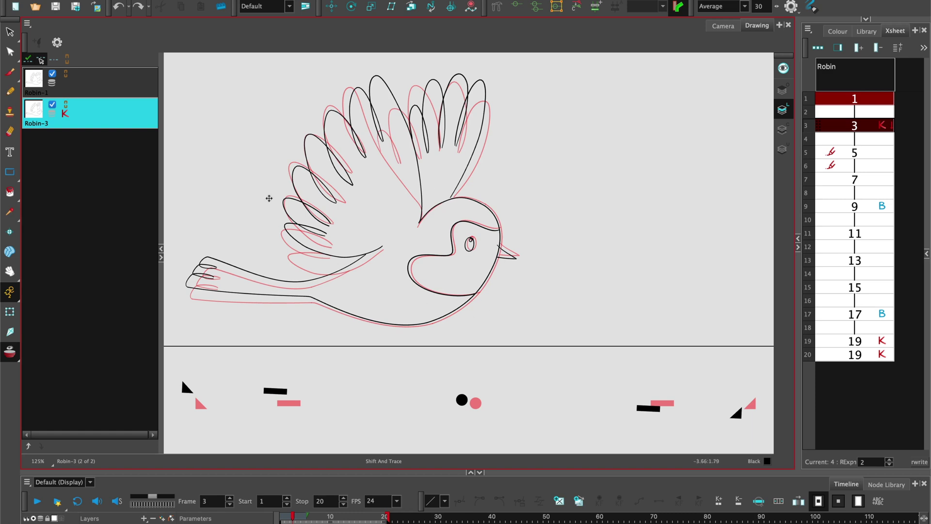
left_click(54, 60)
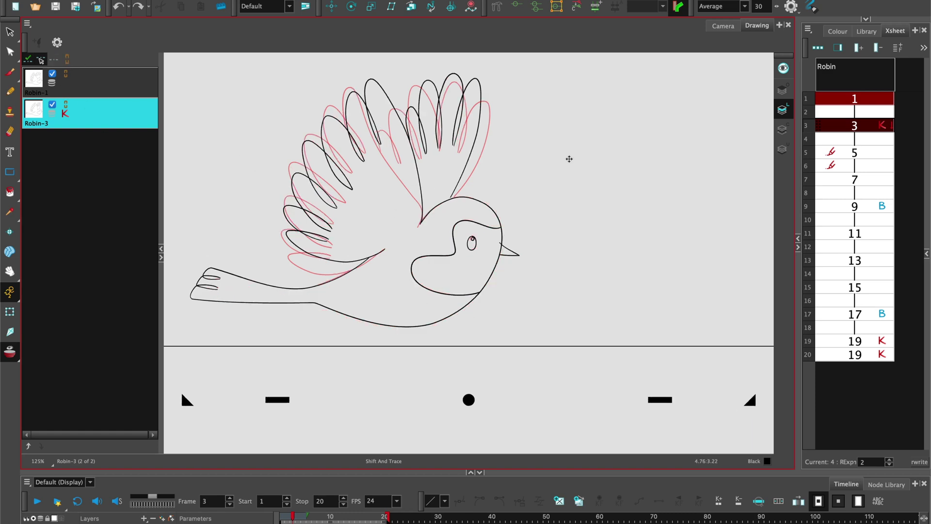
Replace drawing 1 on the Shift and Trace desk with drawing 5
left_click(727, 28)
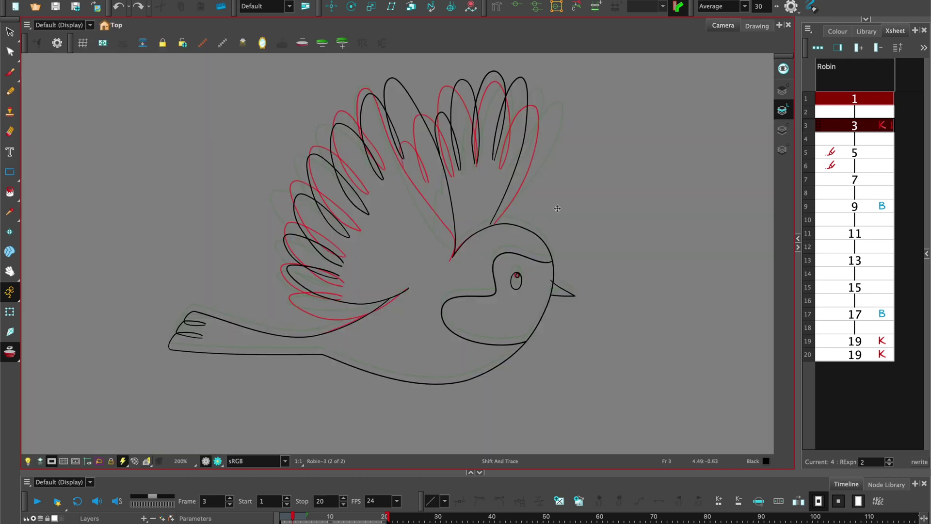
left_click(758, 26)
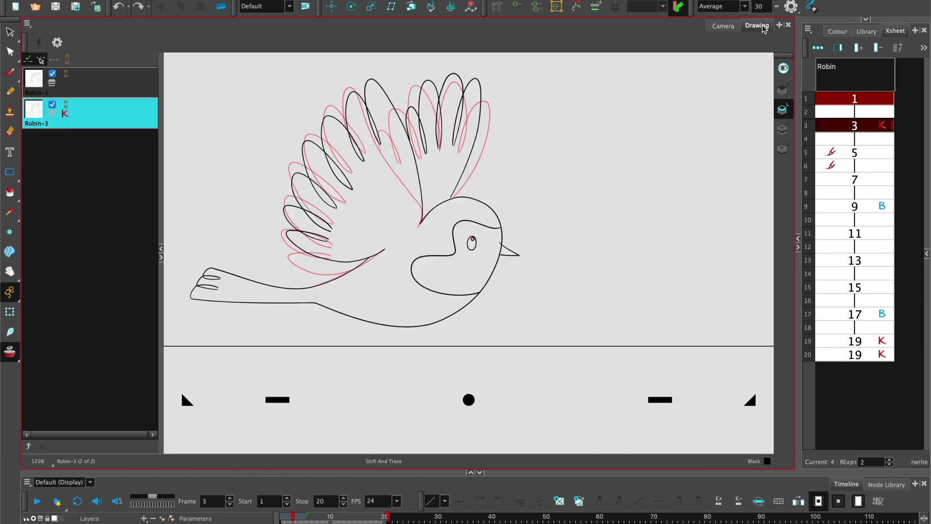
left_click(104, 88)
right_click(105, 88)
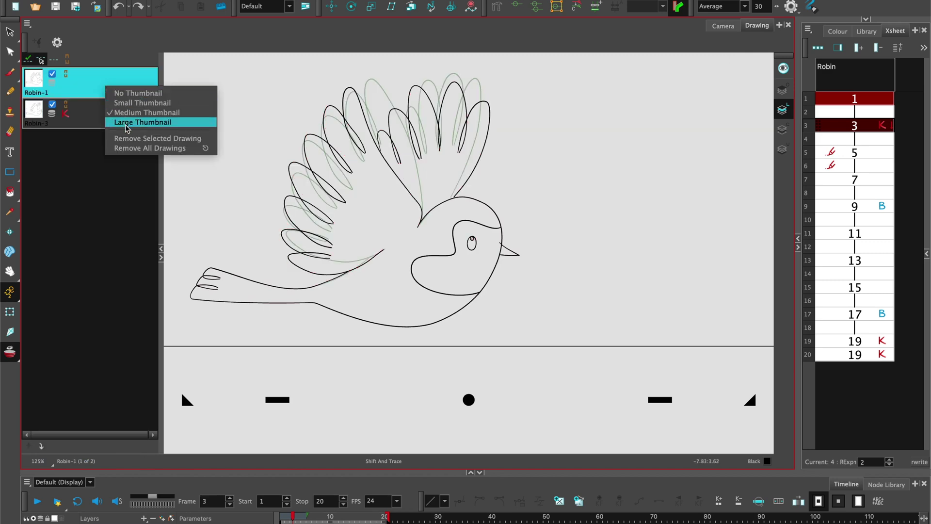
left_click(130, 139)
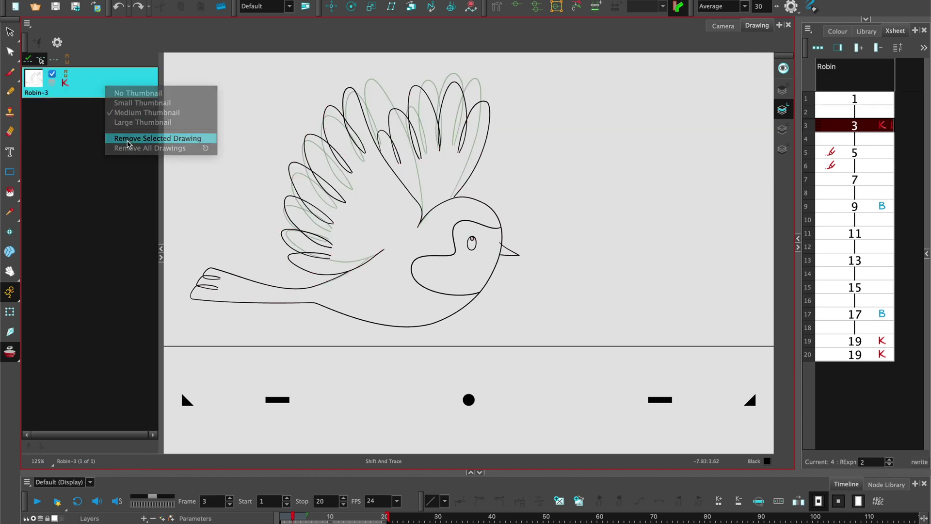
left_click(873, 155, "ctrl")
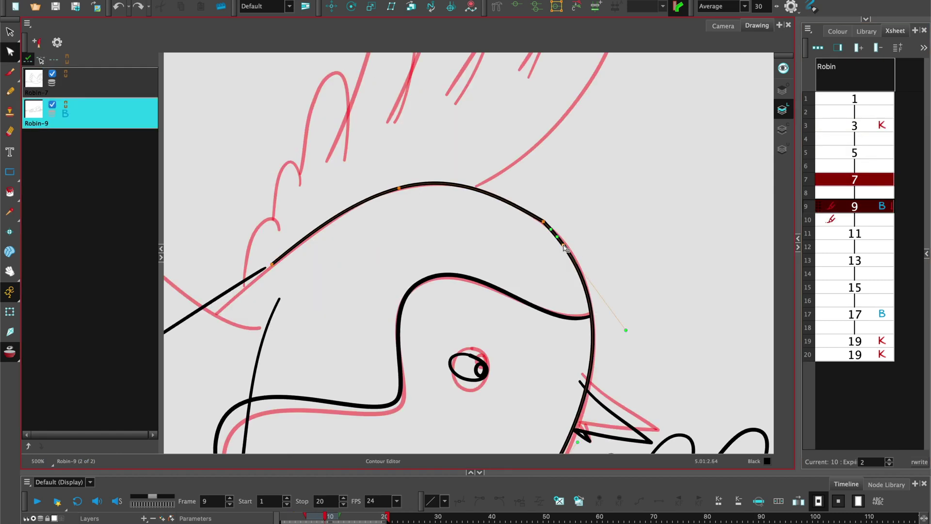
Pull the head curve's points onto the red guide line and return to the Camera view
left_click_drag(563, 246, 532, 216)
left_click(543, 222)
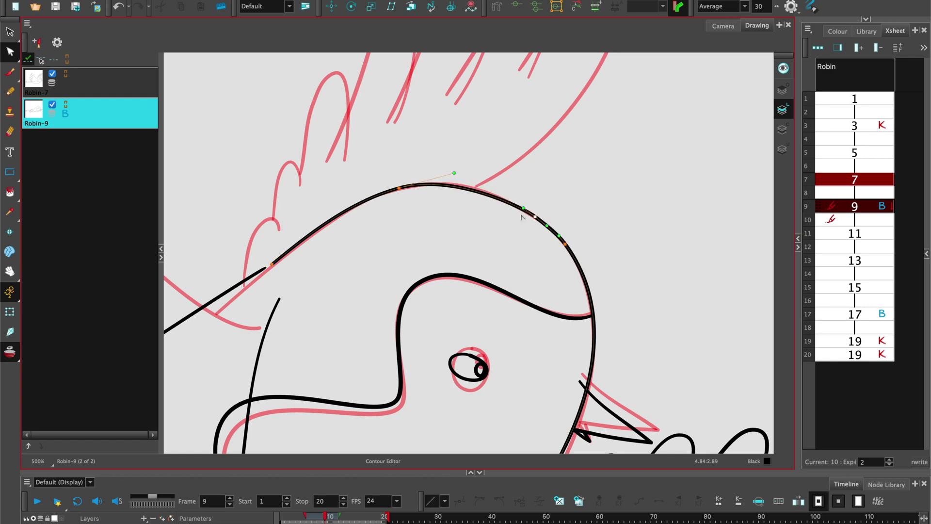
left_click(494, 224)
scroll(485, 262, "down", 4)
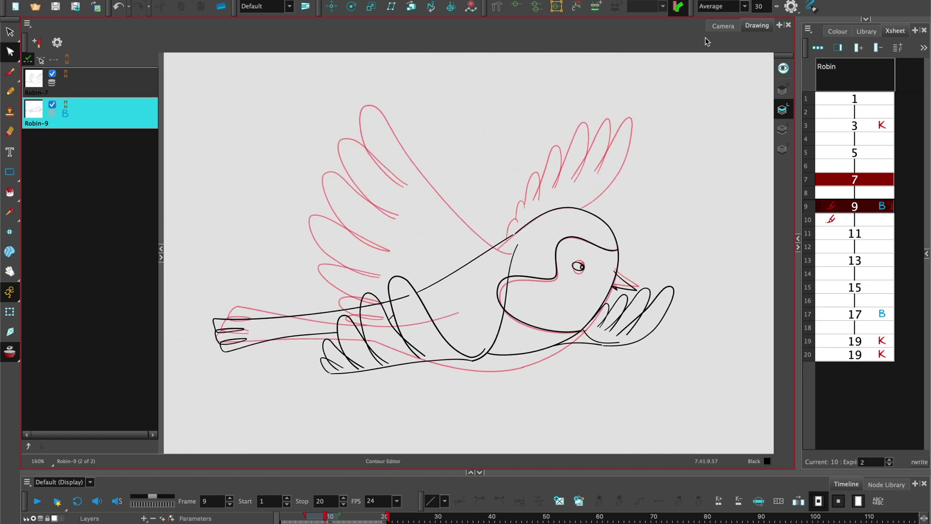
left_click(723, 26)
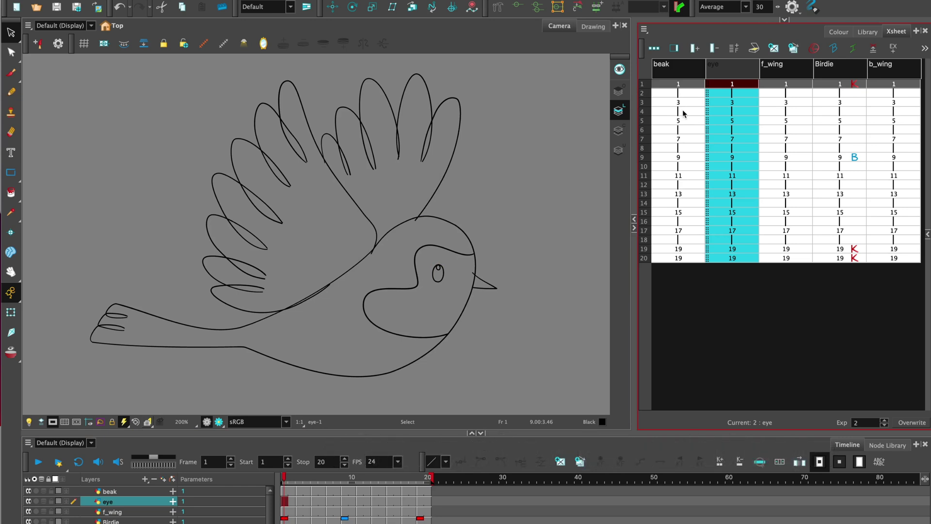
Inspect the beak, eye, f_wing, Birdie and b_wing layers and toggle the light table
left_click(144, 491)
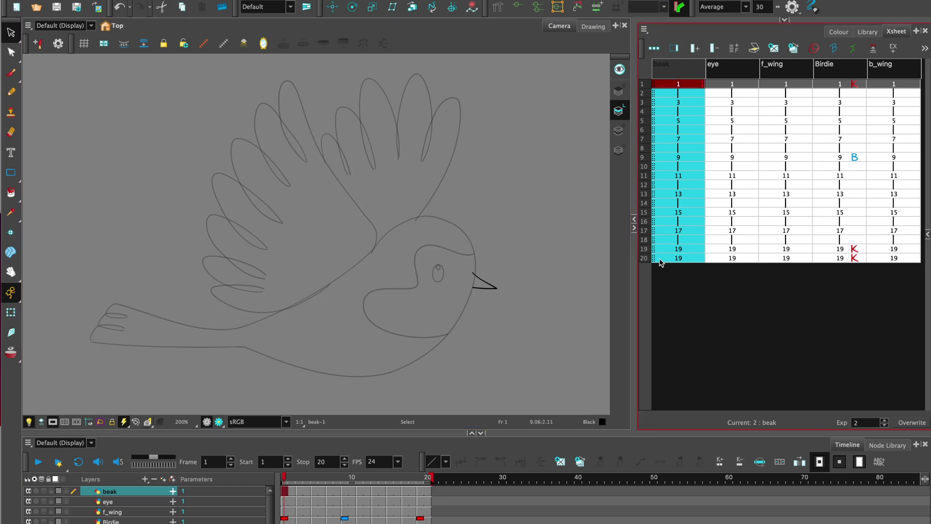
left_click(131, 502)
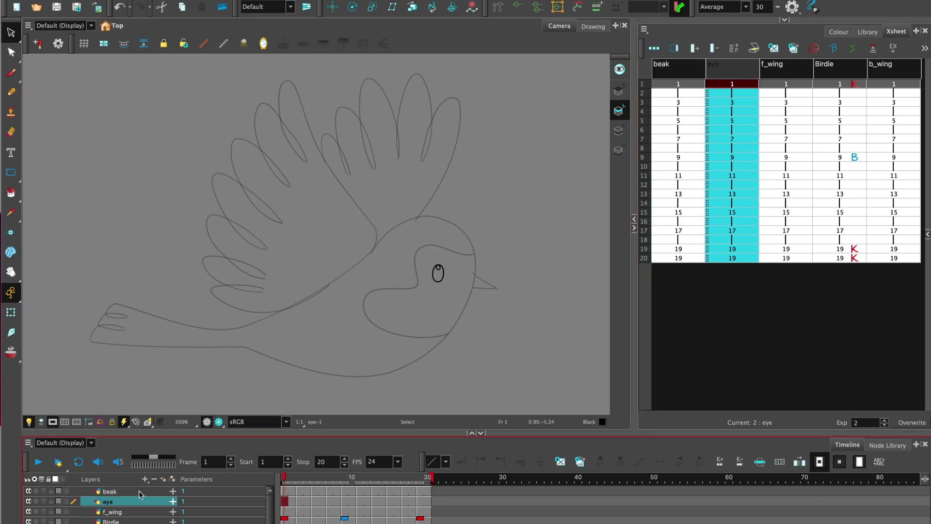
left_click(132, 511)
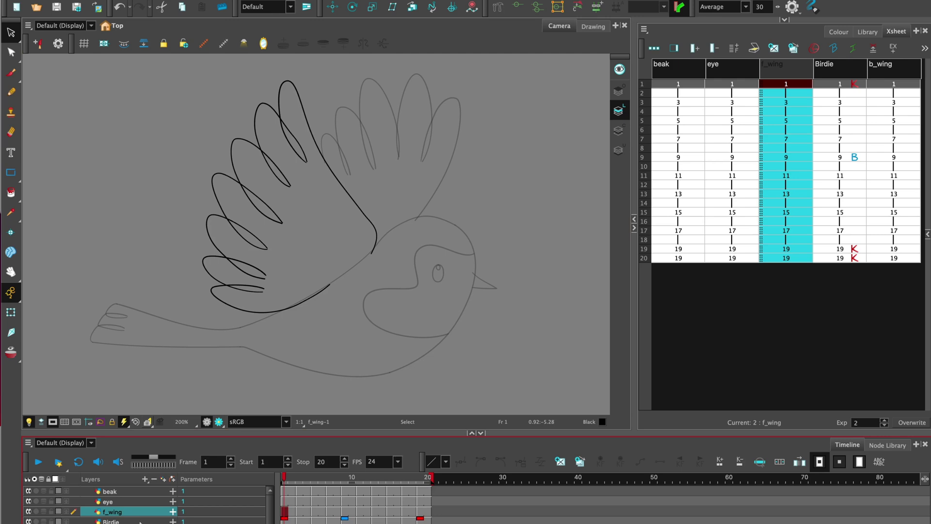
left_click(140, 522)
left_click(136, 523)
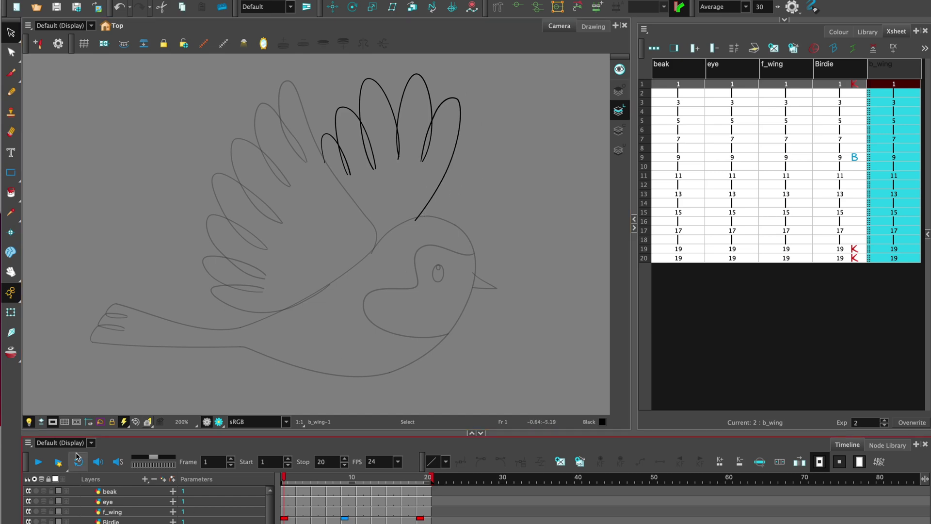
key("shift+l")
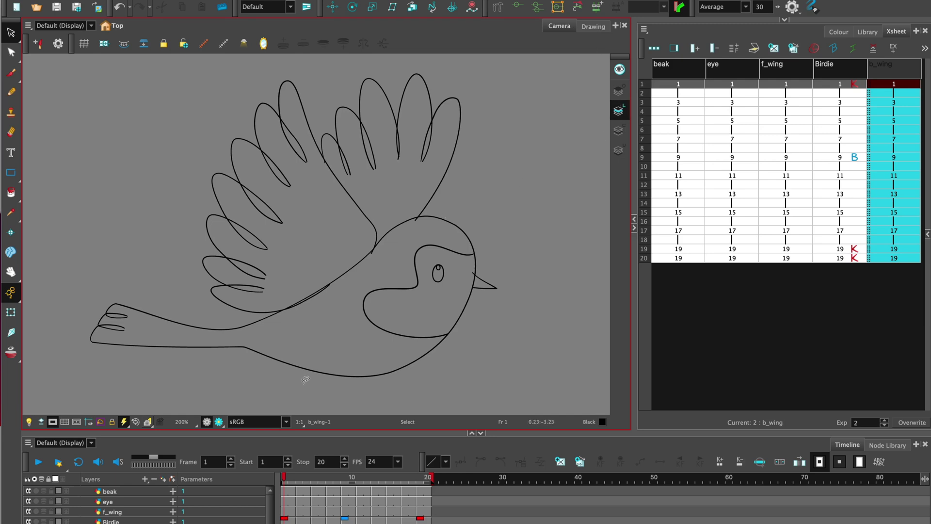
Zoom in on the beak in the Drawing view and show strokes to reveal its invisible closing stroke
left_click(135, 491)
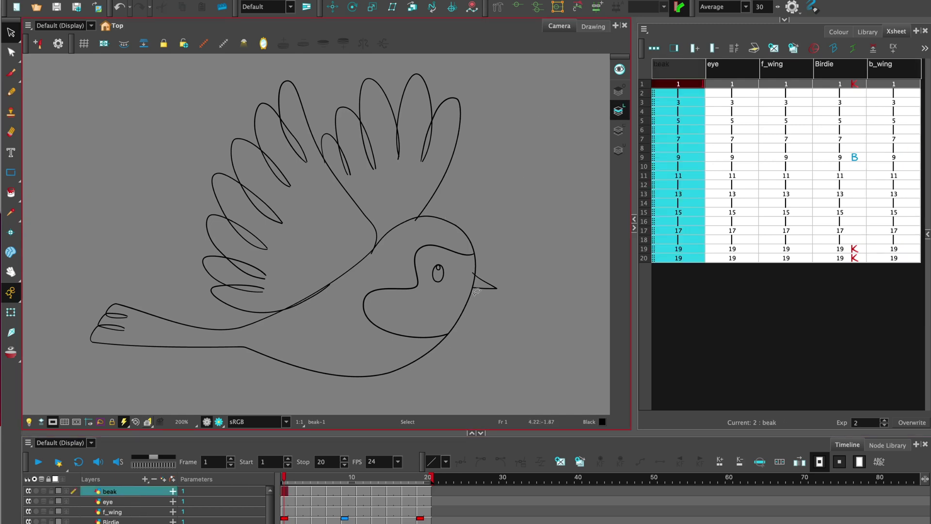
left_click(593, 26)
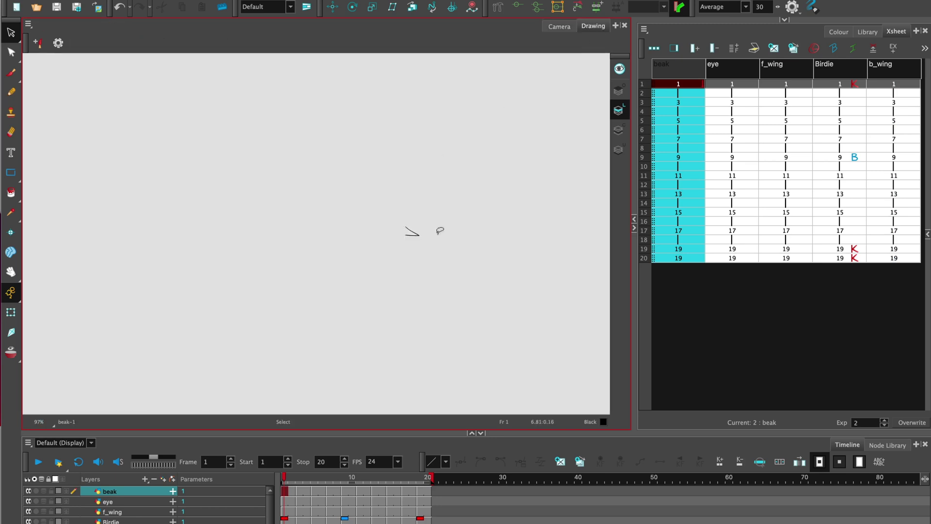
key("2")
key("2")
key("2")
left_click_drag(488, 215, 338, 204)
key("2")
key("2")
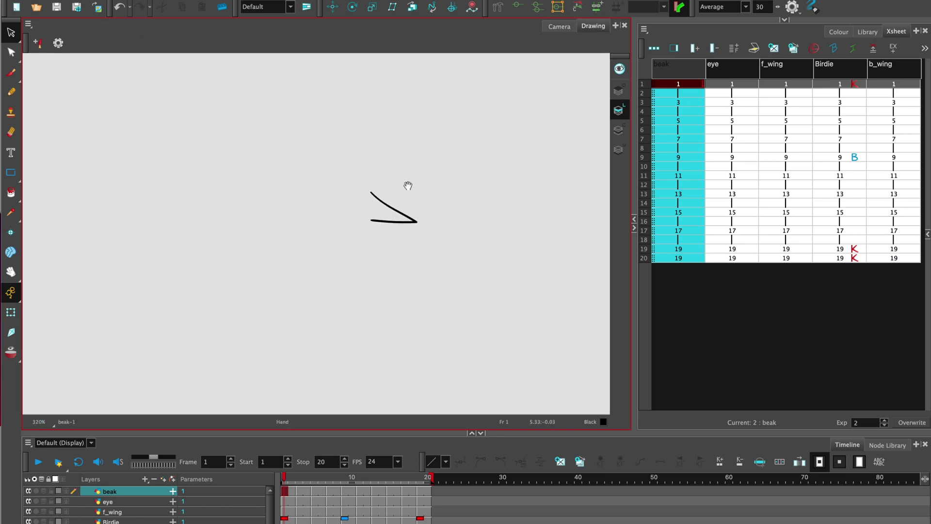
left_click_drag(408, 186, 358, 207)
scroll(370, 224, "up", 3)
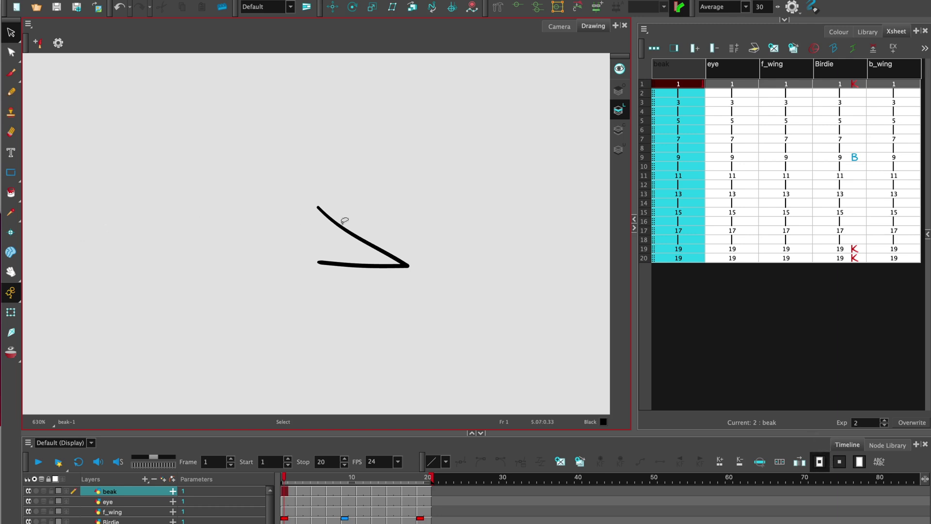
key("k")
scroll(370, 214, "up", 3)
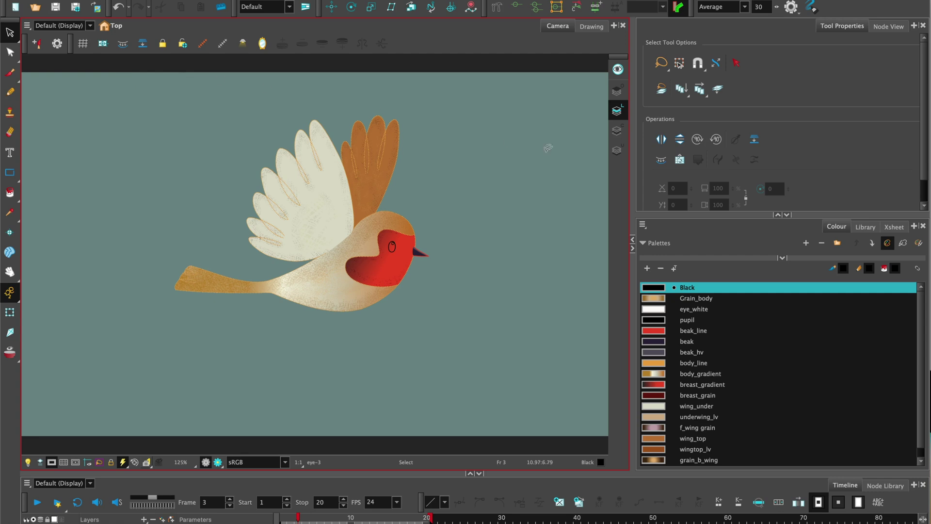
Paint the inside of the robin's eye with the eye_white swatch on the Colour Art layer
left_click(617, 129)
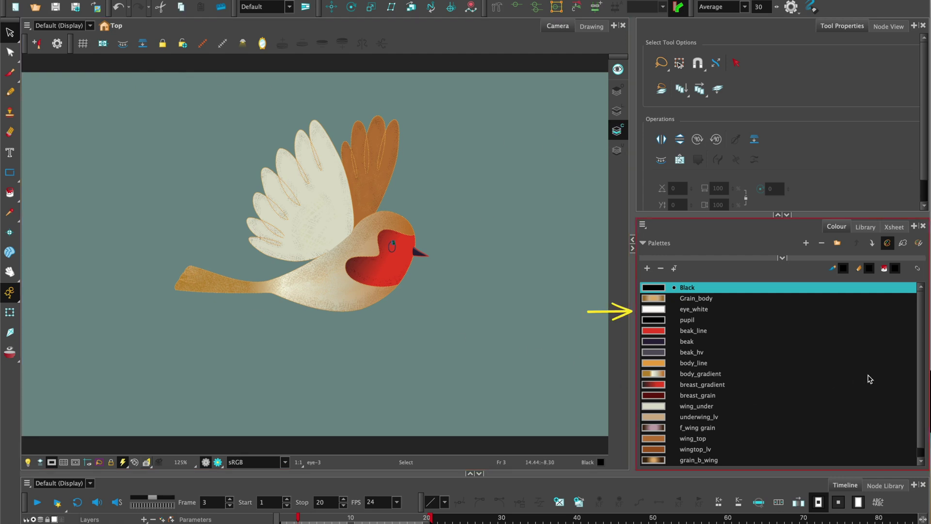
left_click(670, 309)
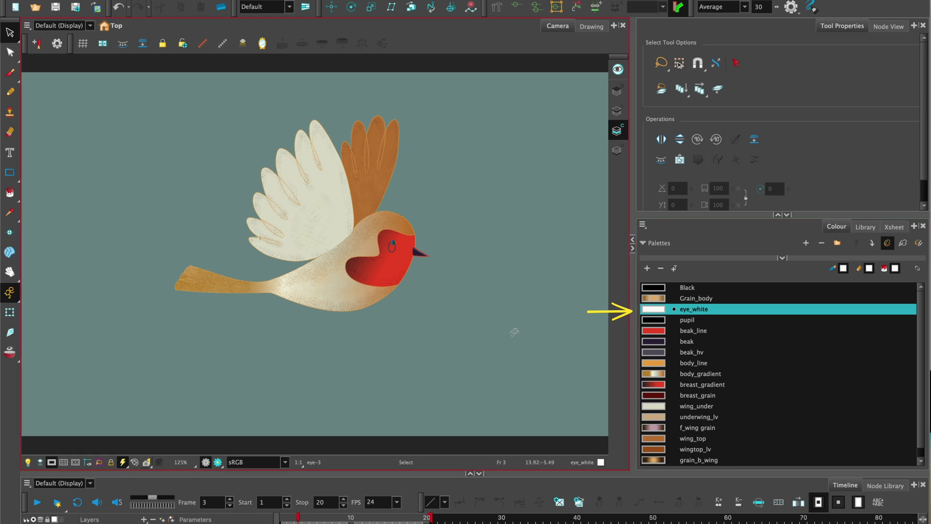
left_click(9, 192)
scroll(358, 234, "up", 3)
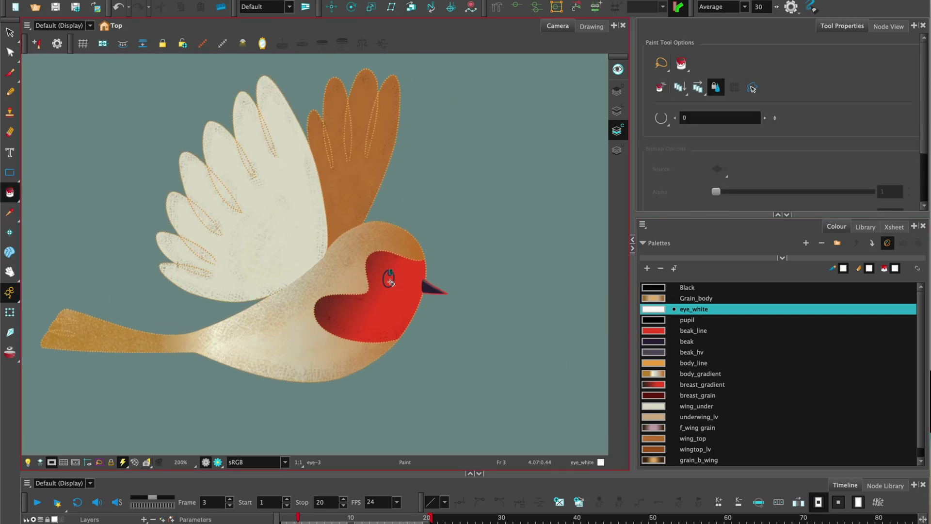
left_click(388, 279)
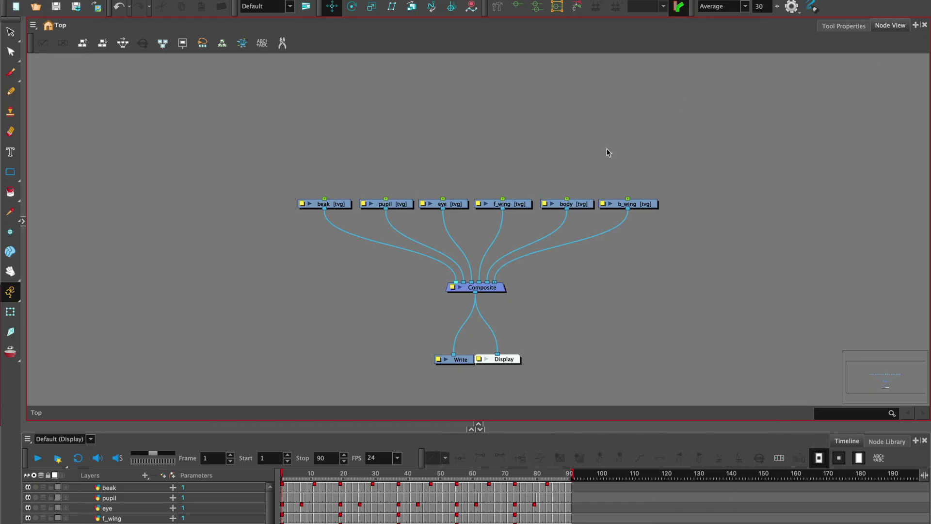
Add the Robin-P peg above the six robin part nodes and lower its pivot under the body
left_click_drag(301, 157, 351, 214)
left_click_drag(575, 222, 653, 219)
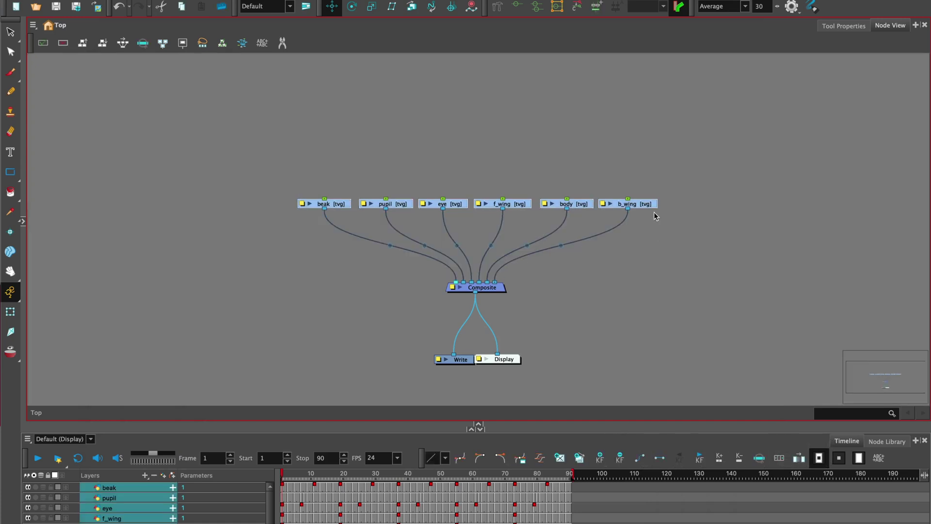
key("ctrl+p")
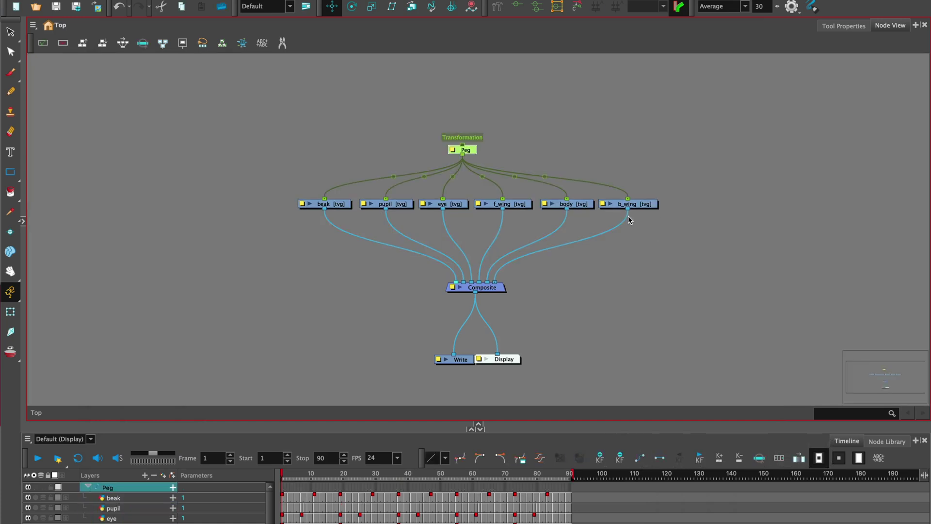
left_click_drag(474, 150, 489, 113)
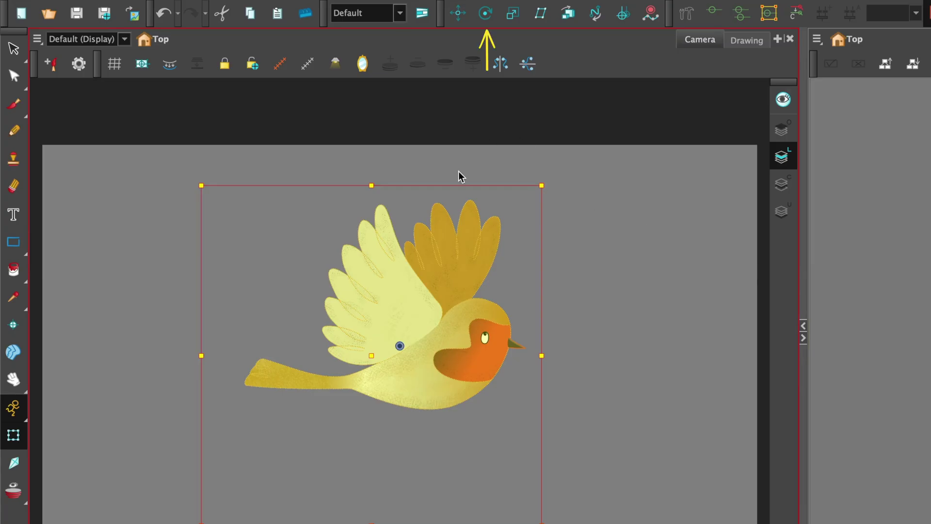
left_click(486, 13)
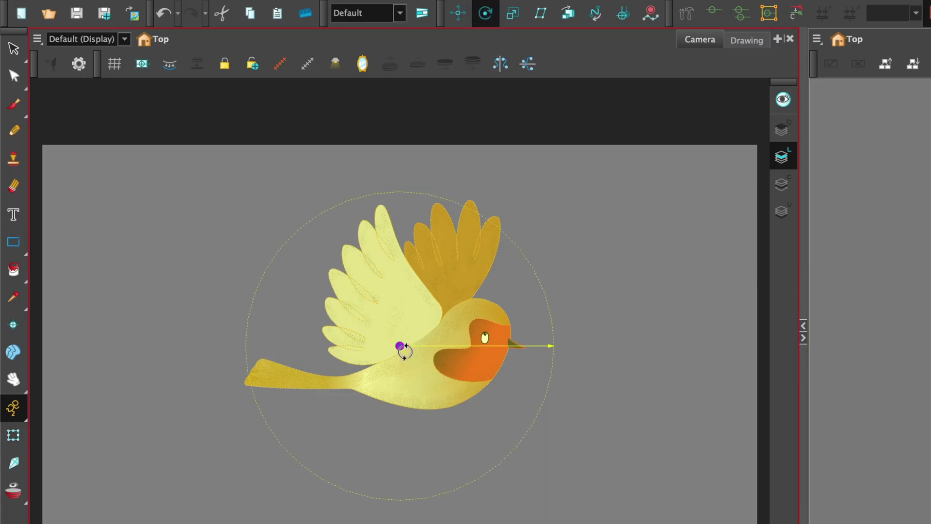
left_click_drag(399, 347, 420, 408)
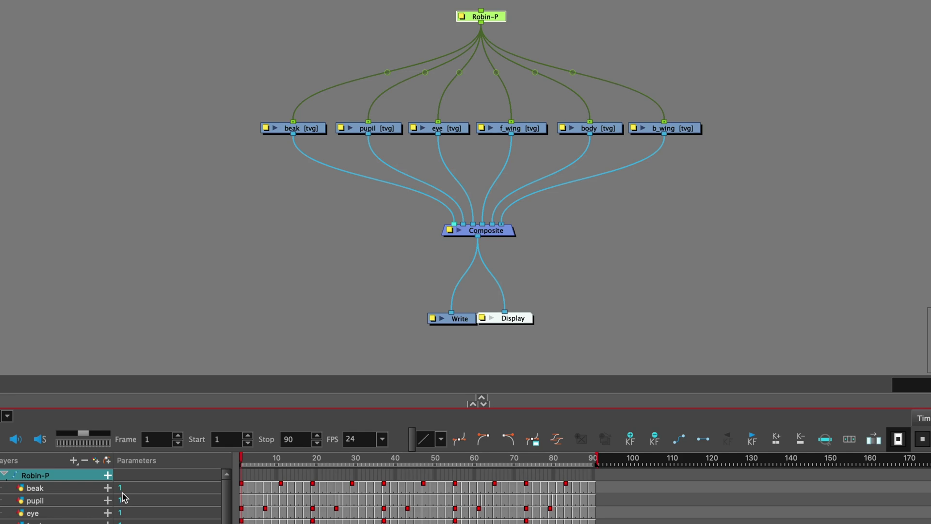
Key Robin-P at frame 1 and scale the pegged robin down and to the left
key("o")
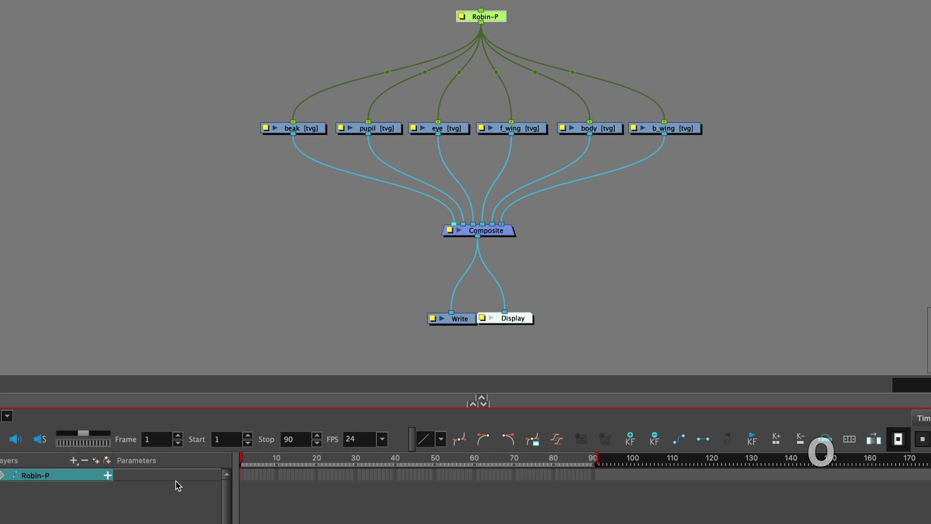
key("9")
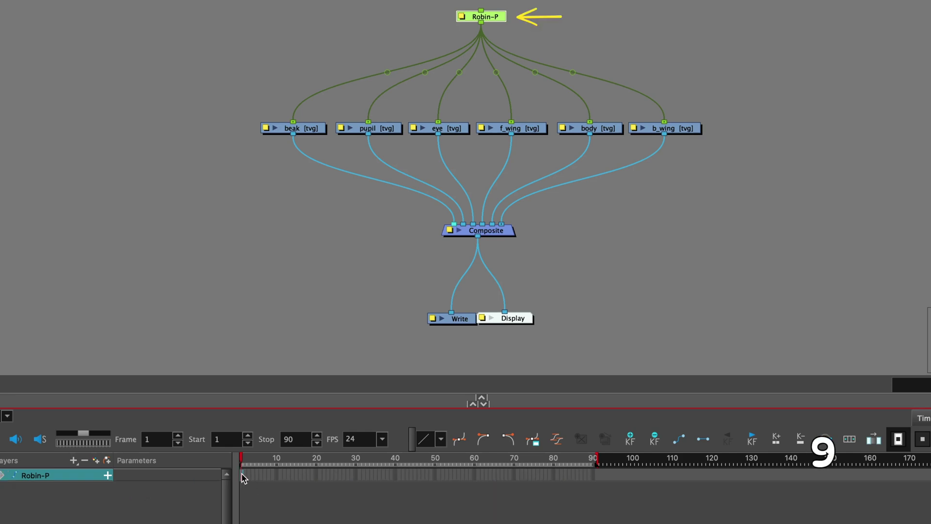
left_click(244, 478)
key("F6")
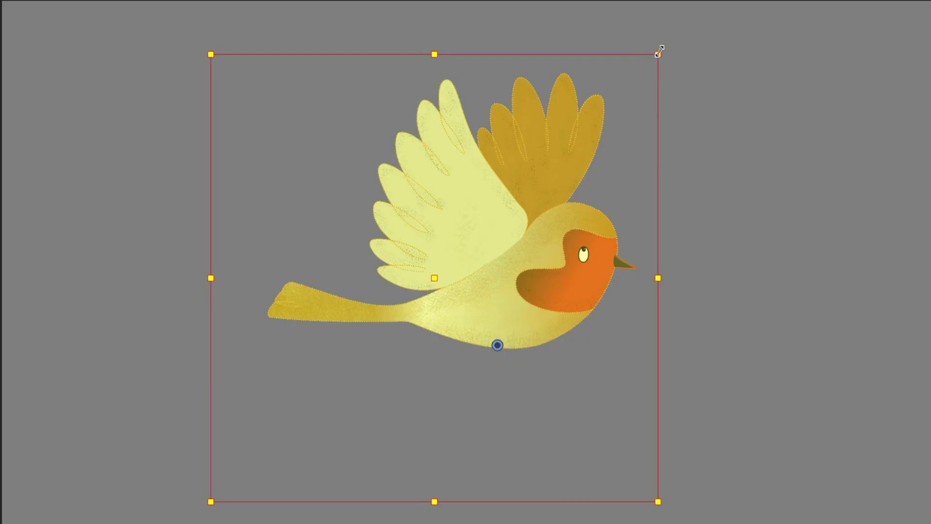
left_click_drag(657, 54, 608, 155)
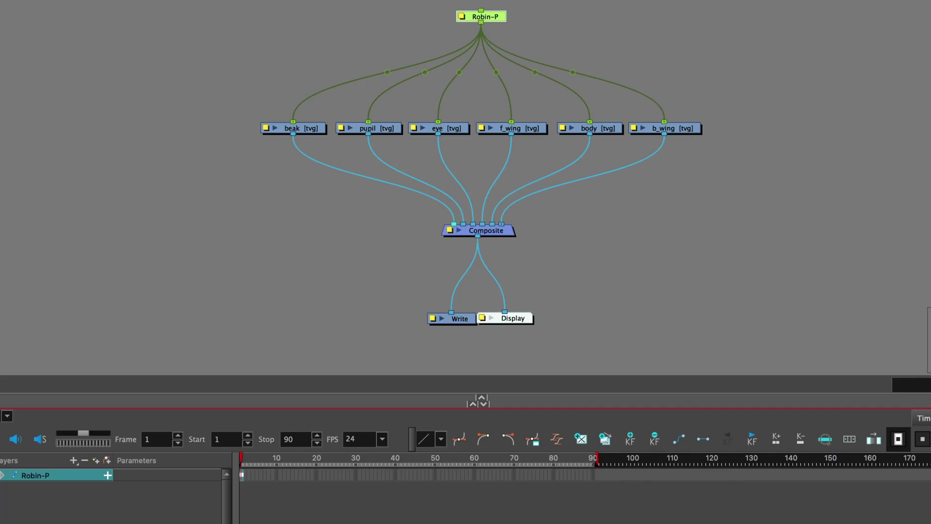
At frame 90, set a motion keyframe joining Robin-P's frame-1 and frame-90 keys
left_click(592, 460)
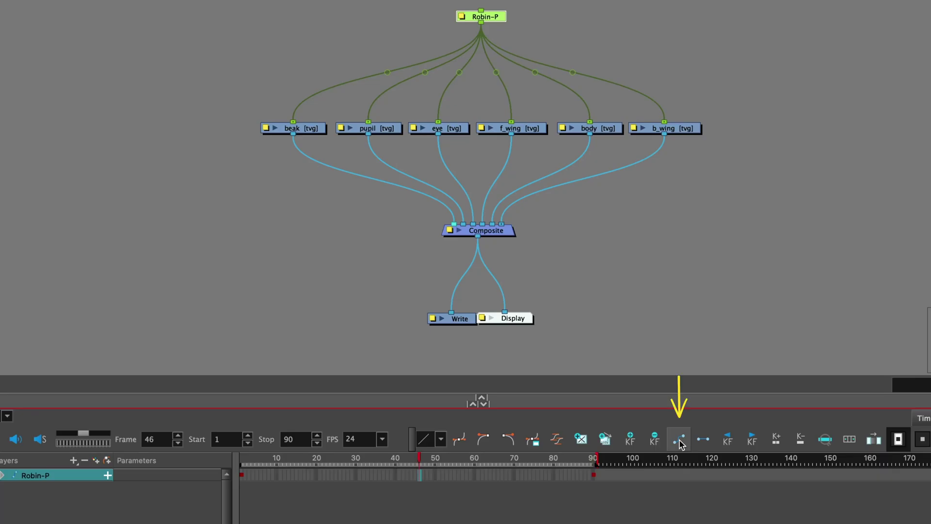
left_click(680, 440)
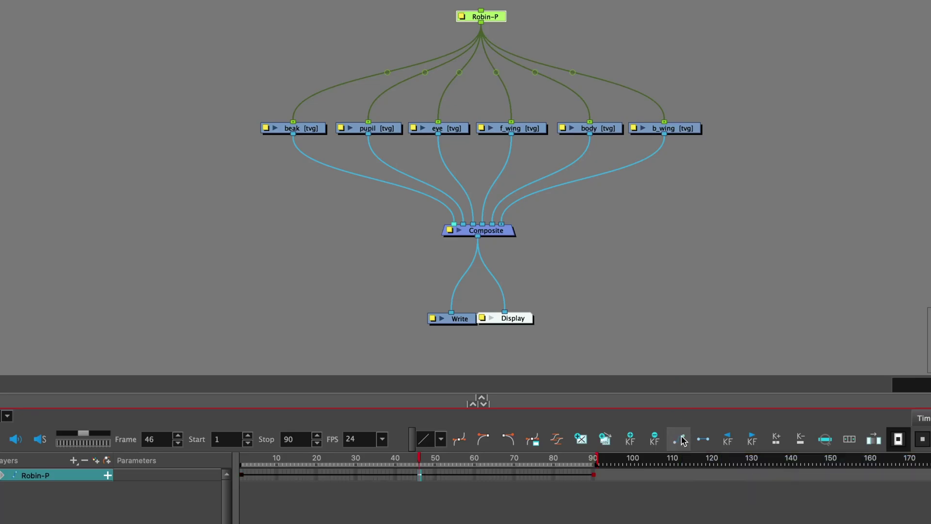